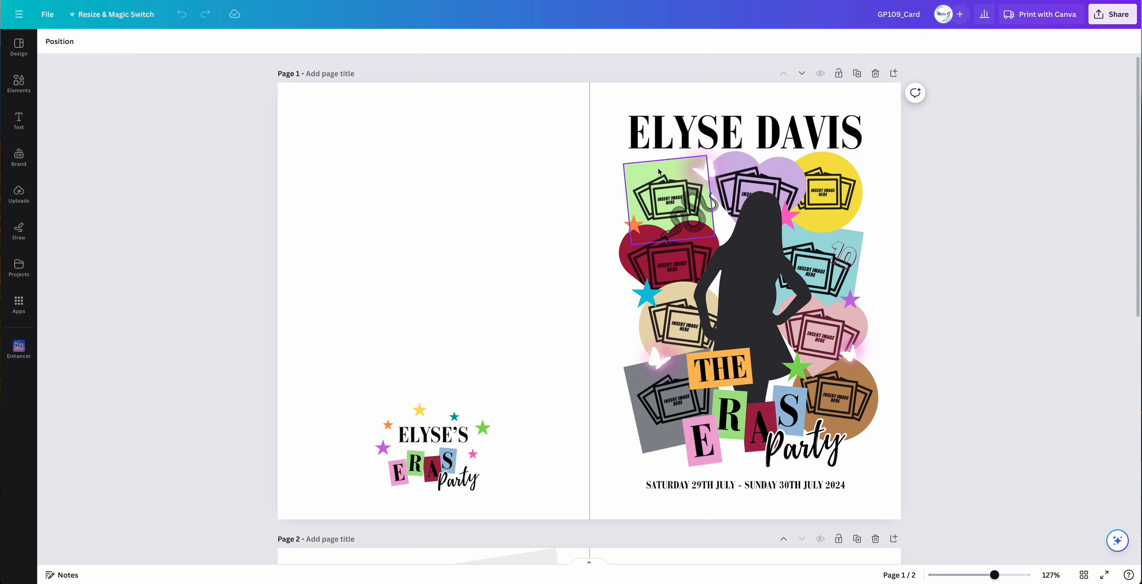
Try moving the green photo frame on the front cover slightly sideways, and undo the move
drag(640, 176, 742, 196)
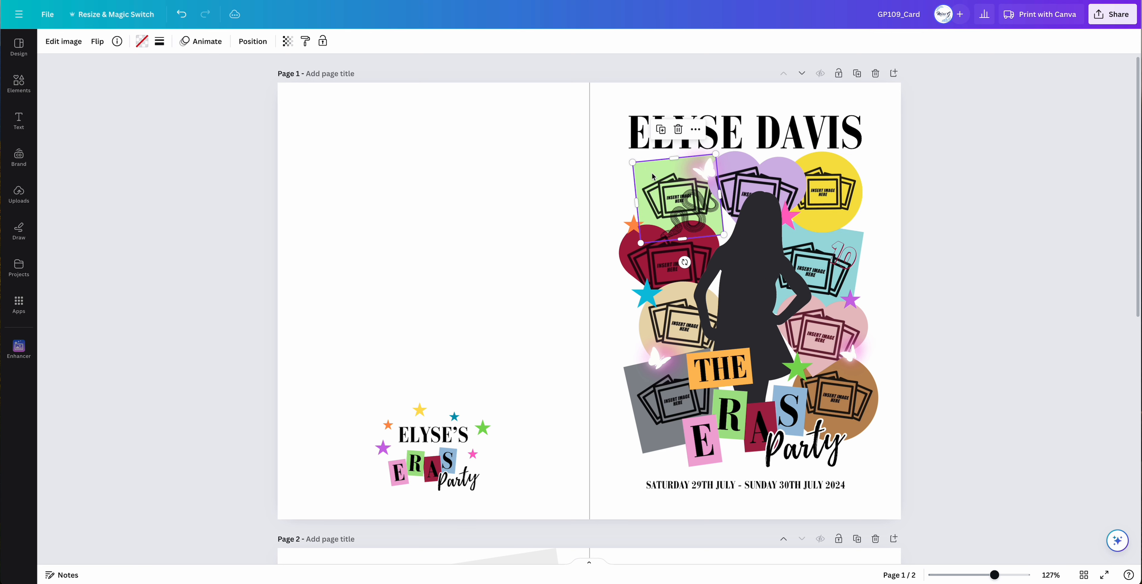
key(ctrl+z)
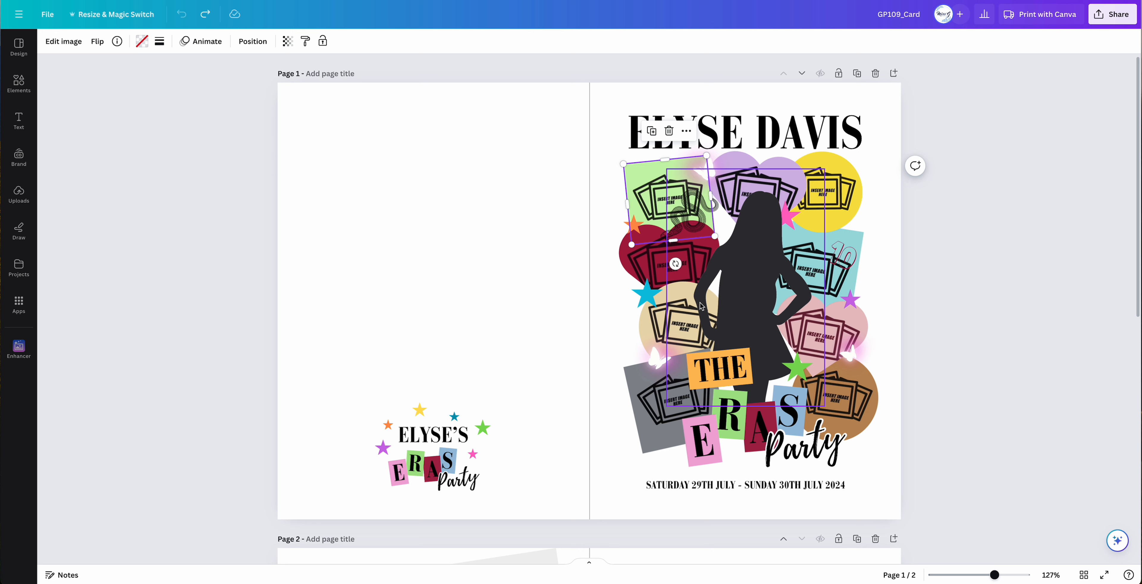
Enlarge the central silhouette on the front cover and shift it slightly down among the photo frames
click(715, 236)
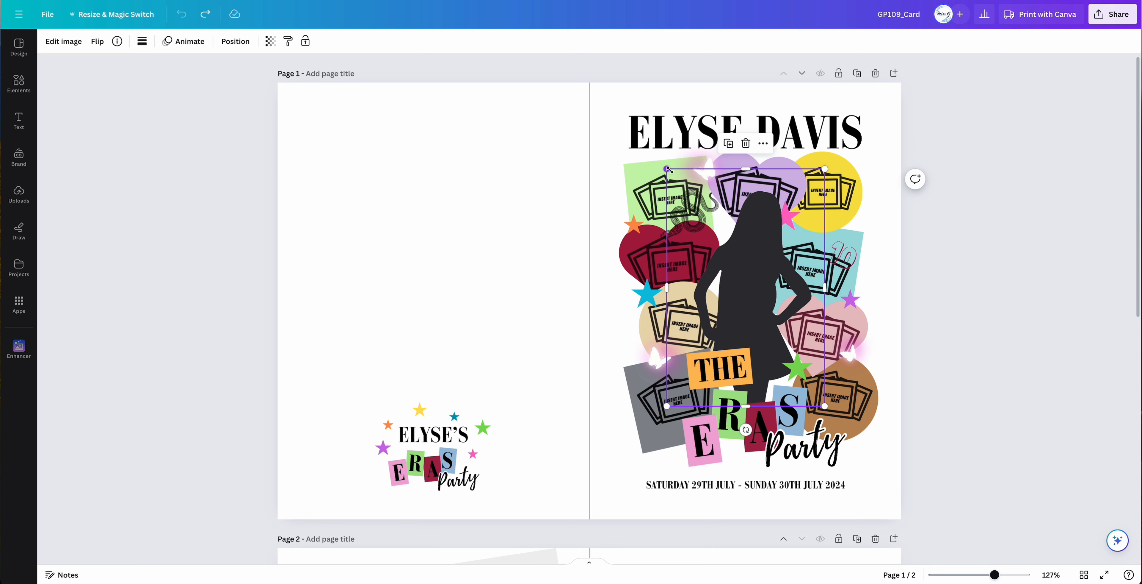
drag(636, 157, 621, 137)
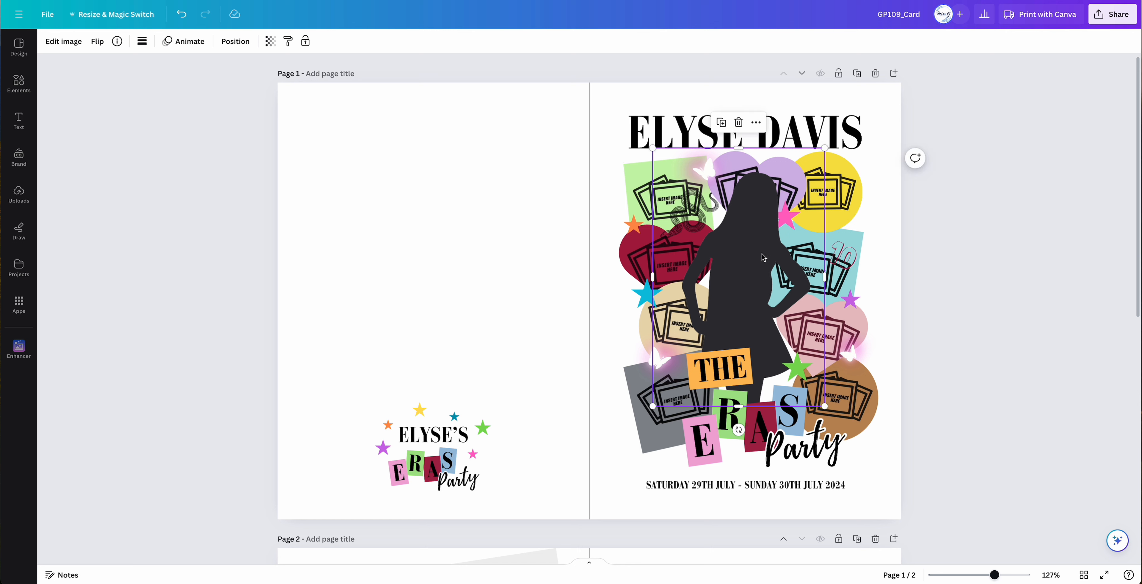
mouse_move(760, 253)
mouse_down()
mouse_move(749, 263)
mouse_move(761, 265)
mouse_up()
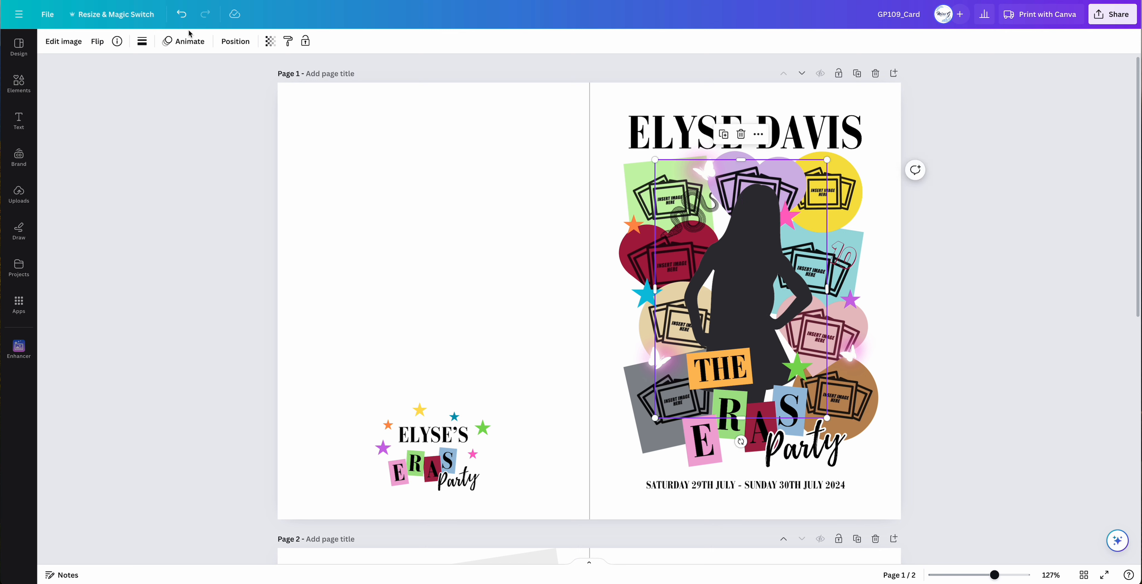
Flip the silhouette horizontally and move it slightly down and to the right
click(97, 42)
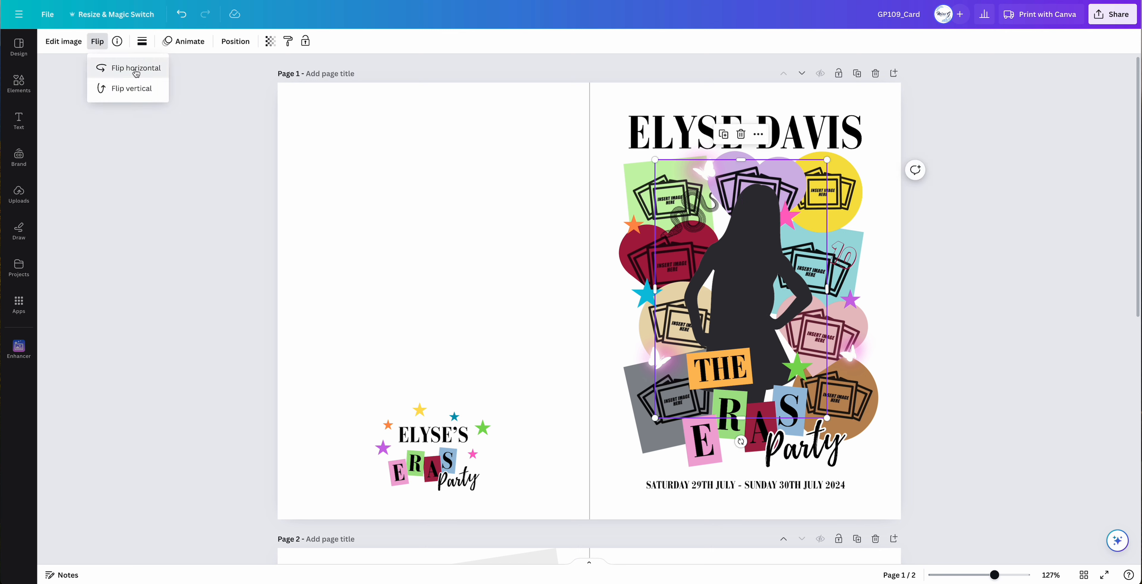
click(136, 69)
mouse_move(737, 283)
mouse_down()
mouse_move(757, 294)
mouse_move(744, 296)
mouse_up()
Move the pink star down and inward so it overlaps the silhouette's shoulder
click(777, 227)
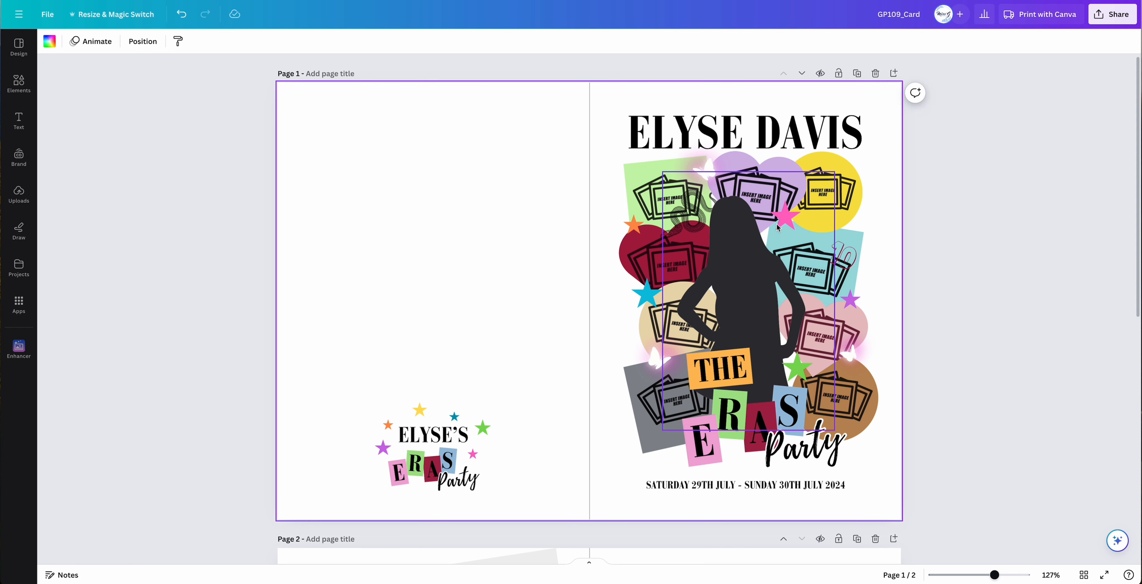
click(778, 227)
drag(779, 226, 770, 238)
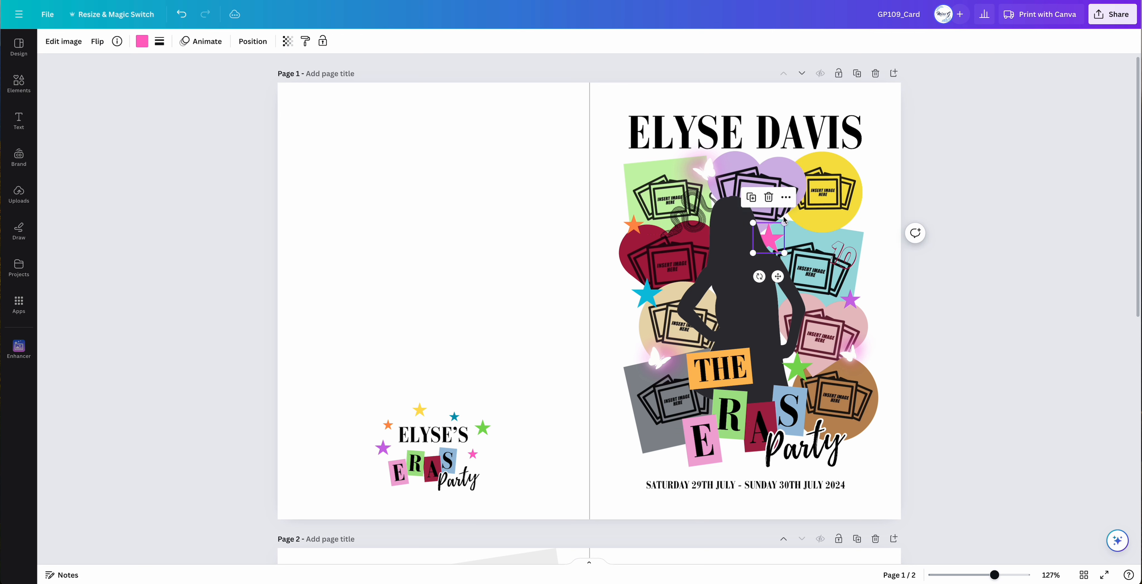
Undo the pink star move as well as the silhouette's last move and horizontal flip
key(ctrl+z)
key(ctrl+z)
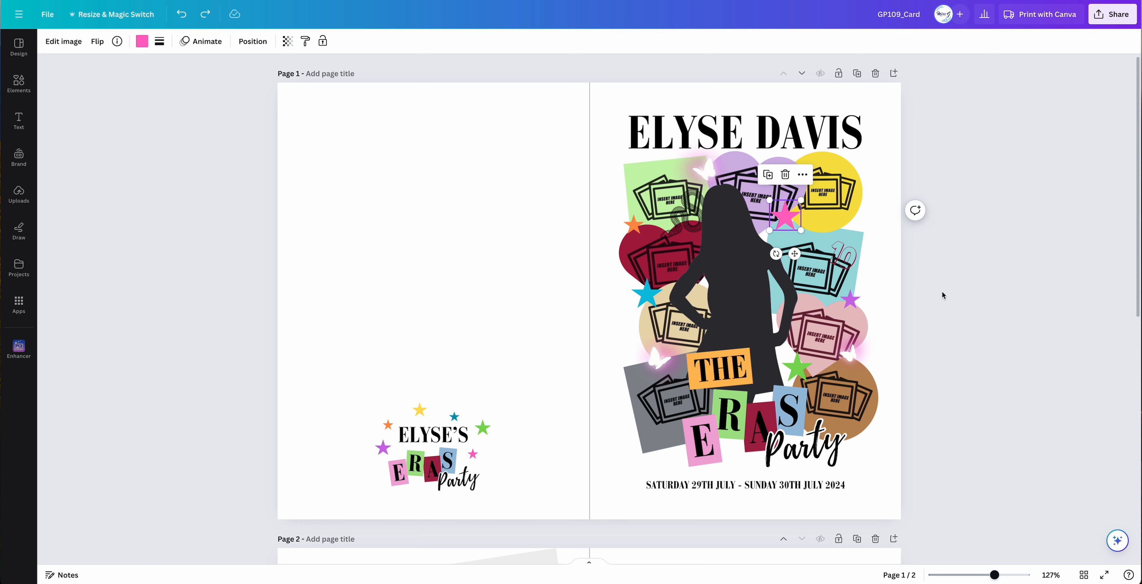
key(ctrl+z)
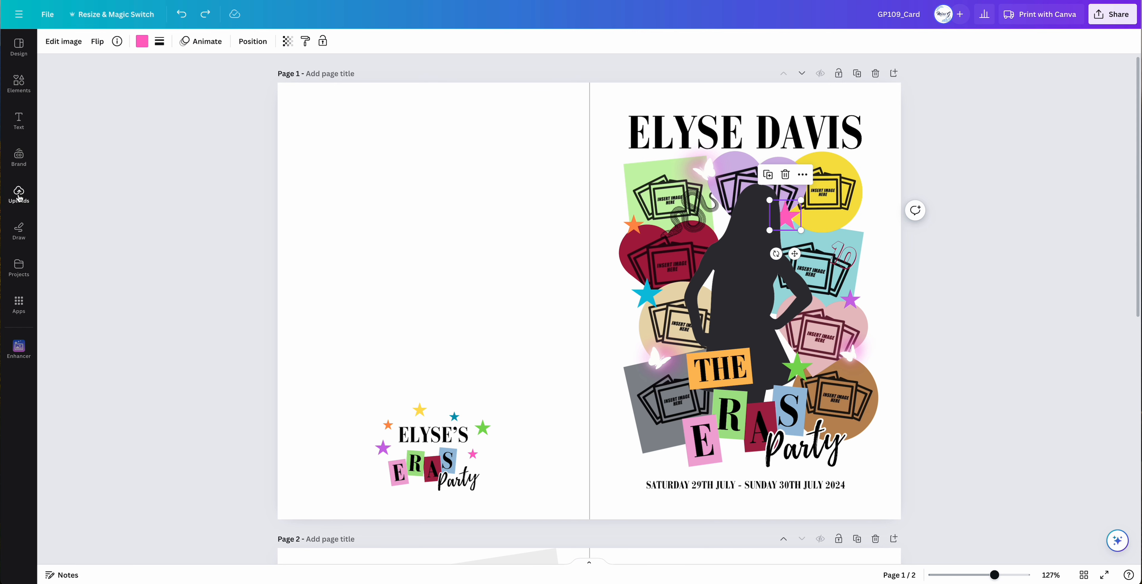
Show the uploaded images and view the file chooser for uploading, closing it without choosing a file
click(19, 195)
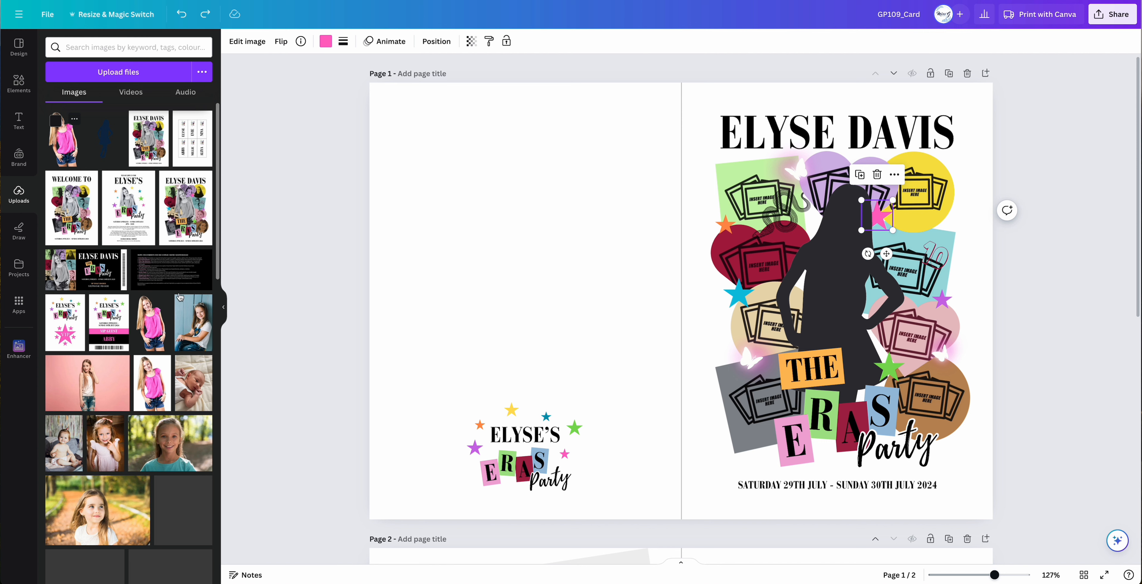
mouse_move(151, 483)
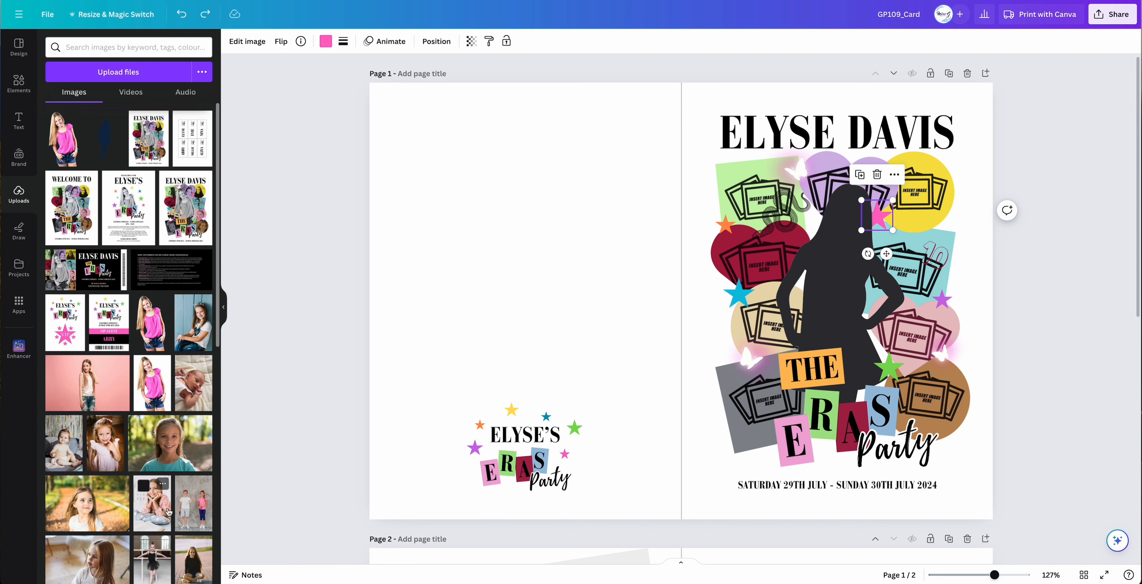
click(125, 74)
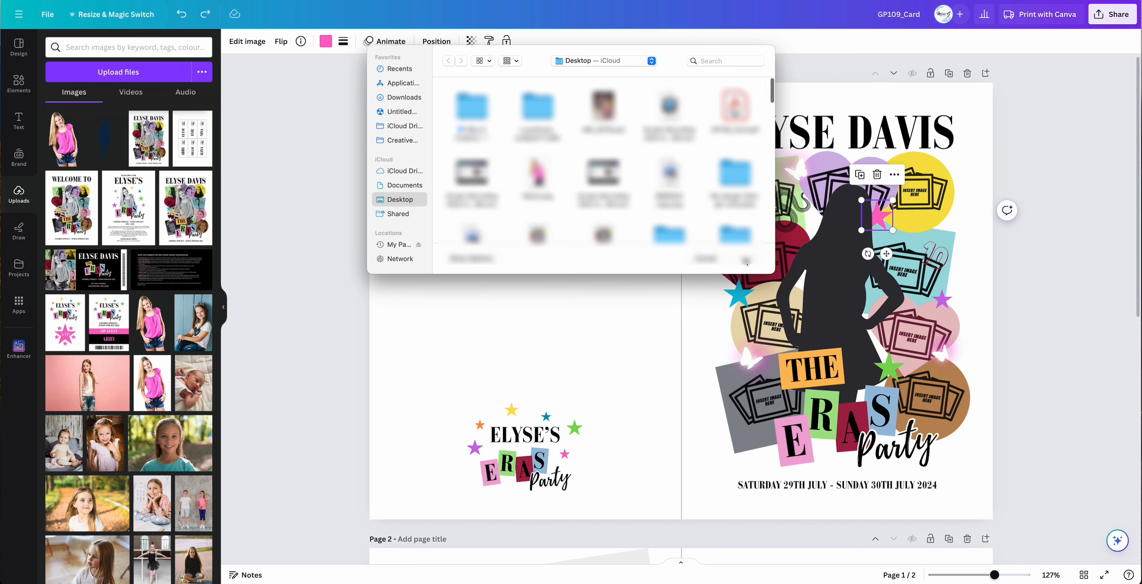
click(711, 261)
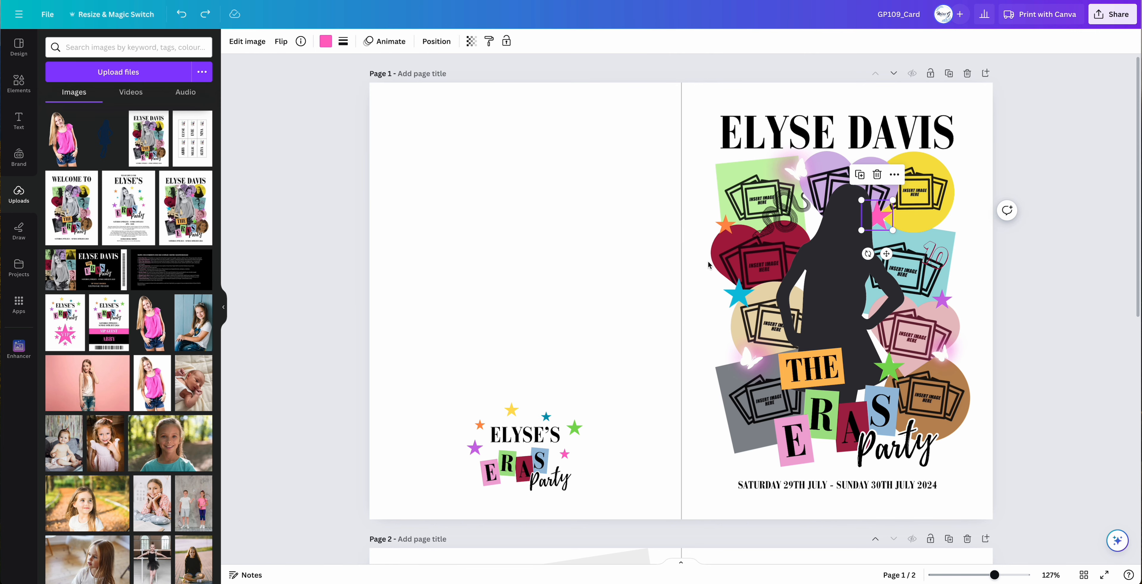
Reveal the desktop, select the young-child and smiling-girl.jpg photo files, and return to the card design
key(F11)
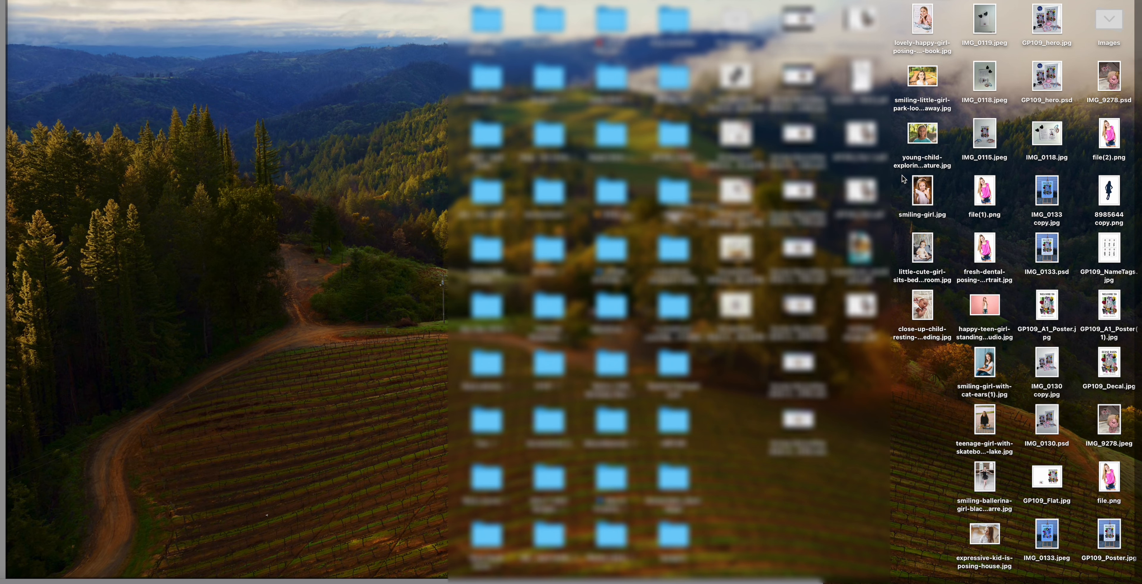
drag(895, 128, 939, 144)
key(F11)
key(F11)
key(F11)
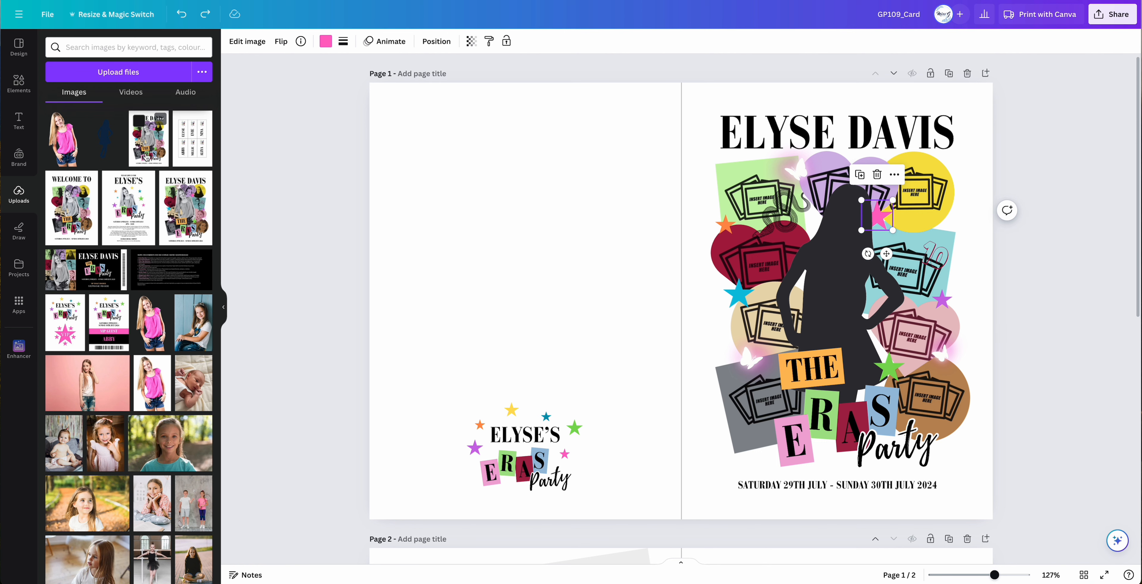
Fill the green square frame with the photo of the girl looking sideways and the purple hearts frame with the toddler photo
scroll(184, 373, down, 3)
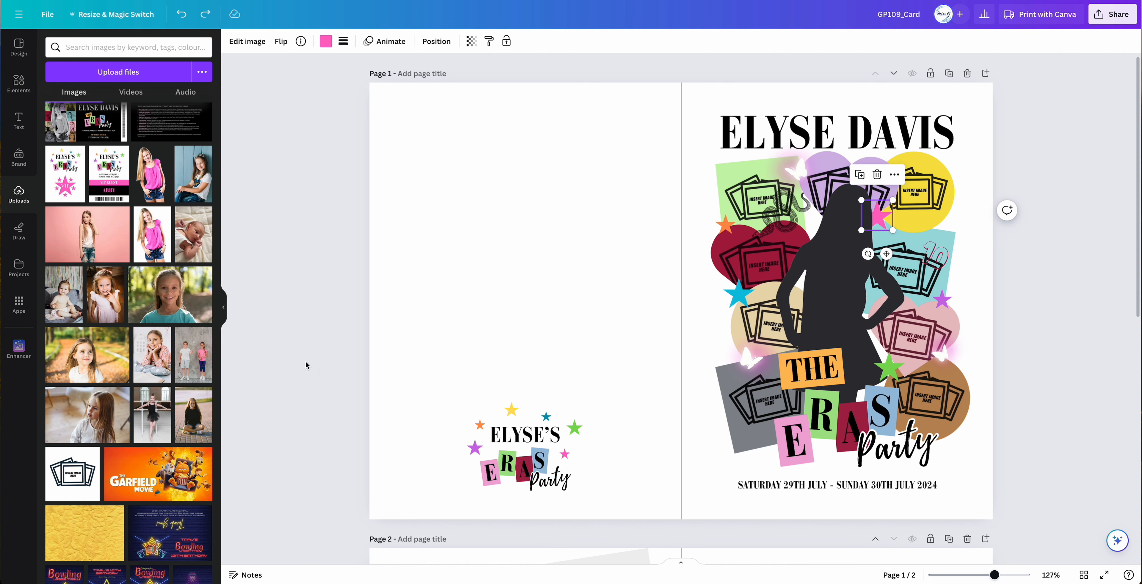
drag(108, 407, 739, 179)
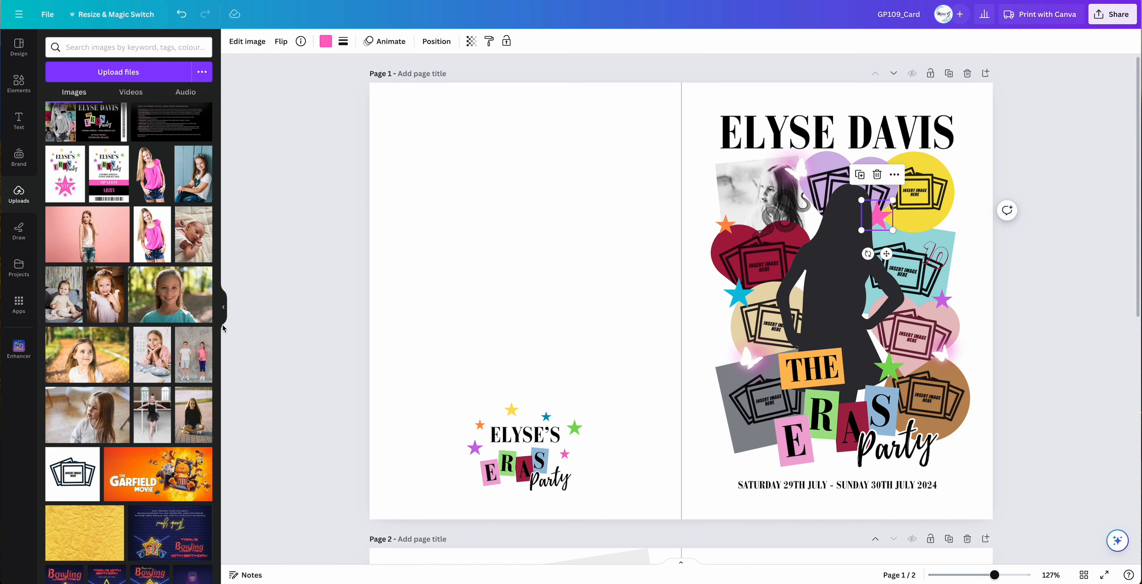
drag(64, 295, 836, 157)
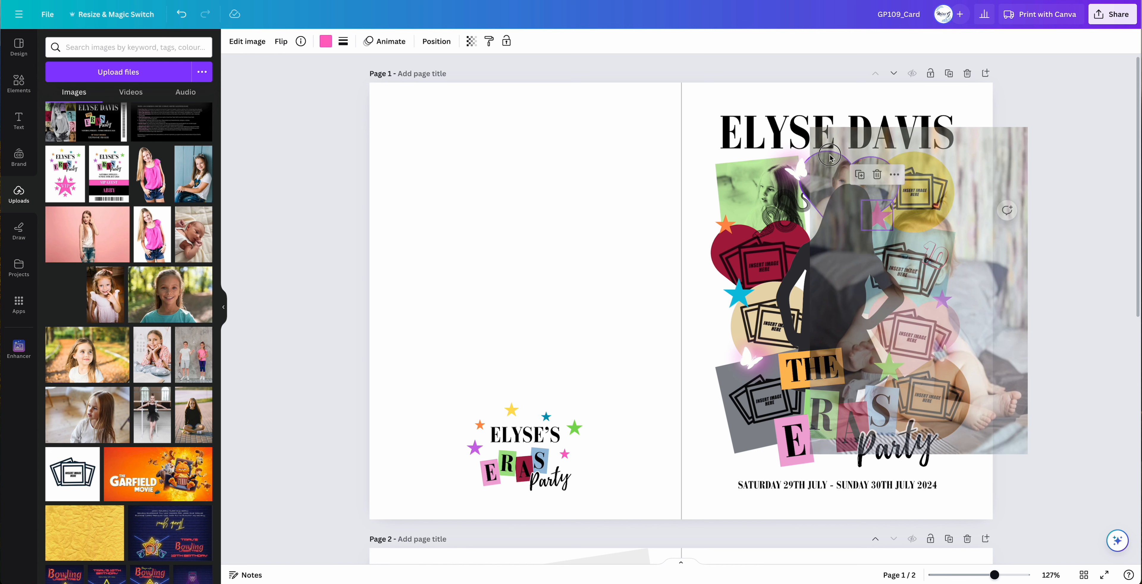
key(Escape)
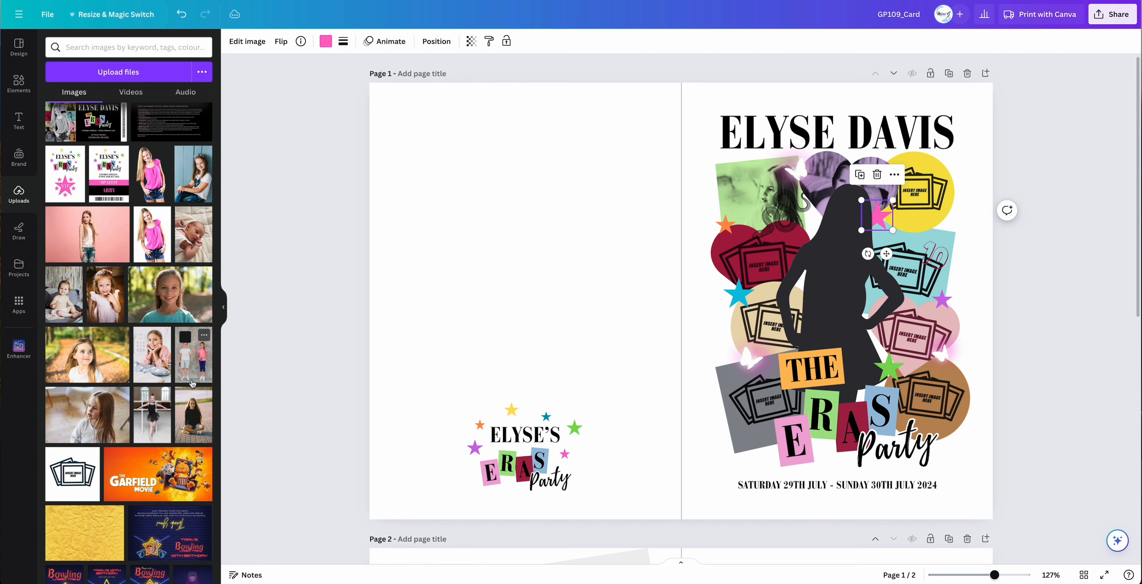
Fill the yellow circle, maroon heart, teal square and beige circle frames with the seated girl, newborn, two children and ballerina photos respectively
drag(194, 414, 938, 211)
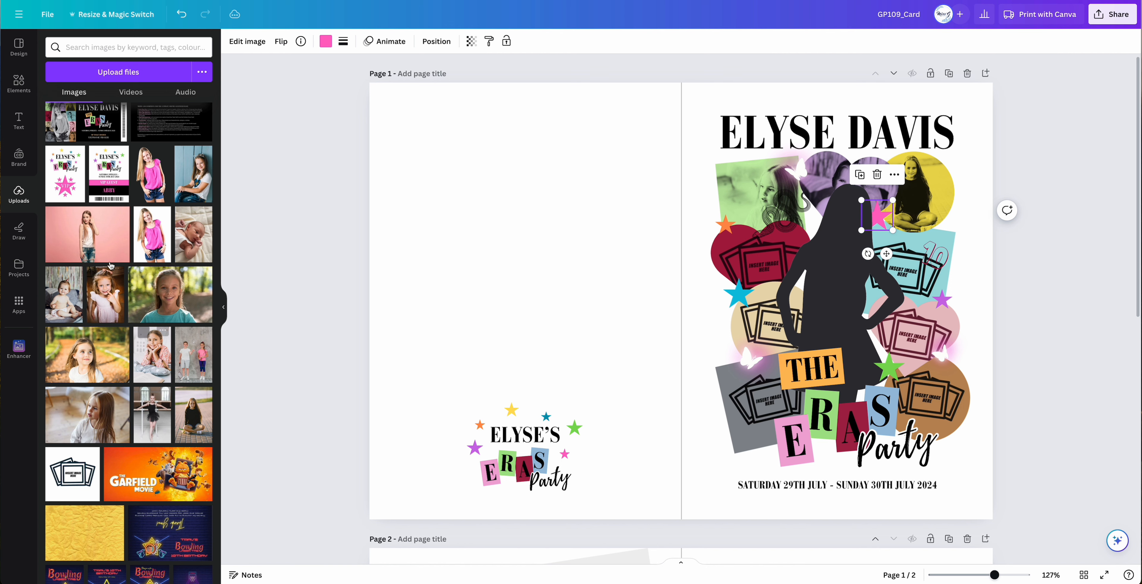
drag(193, 234, 721, 262)
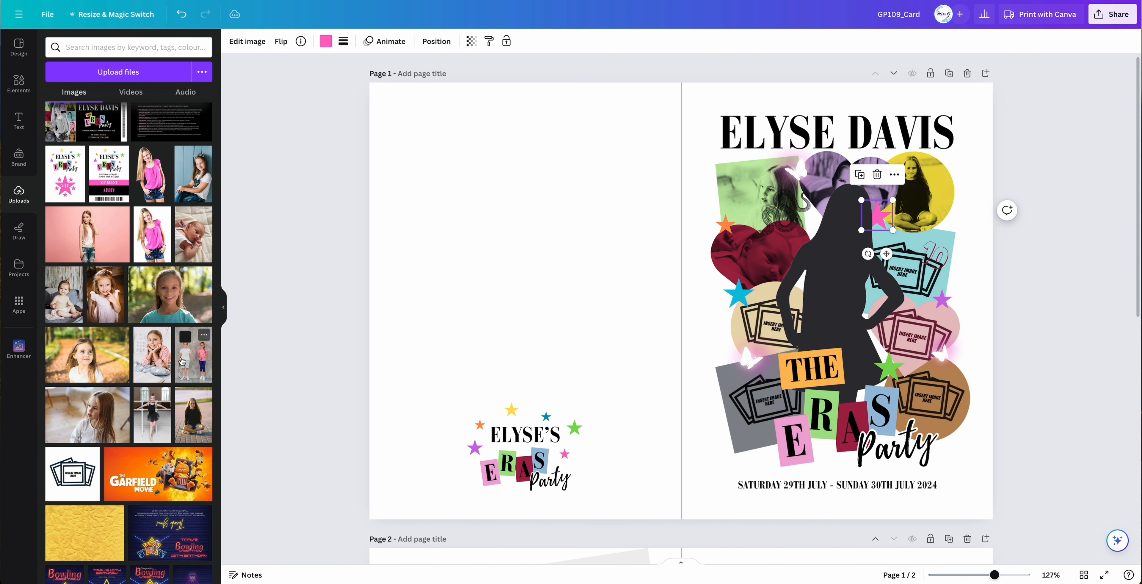
drag(193, 355, 921, 242)
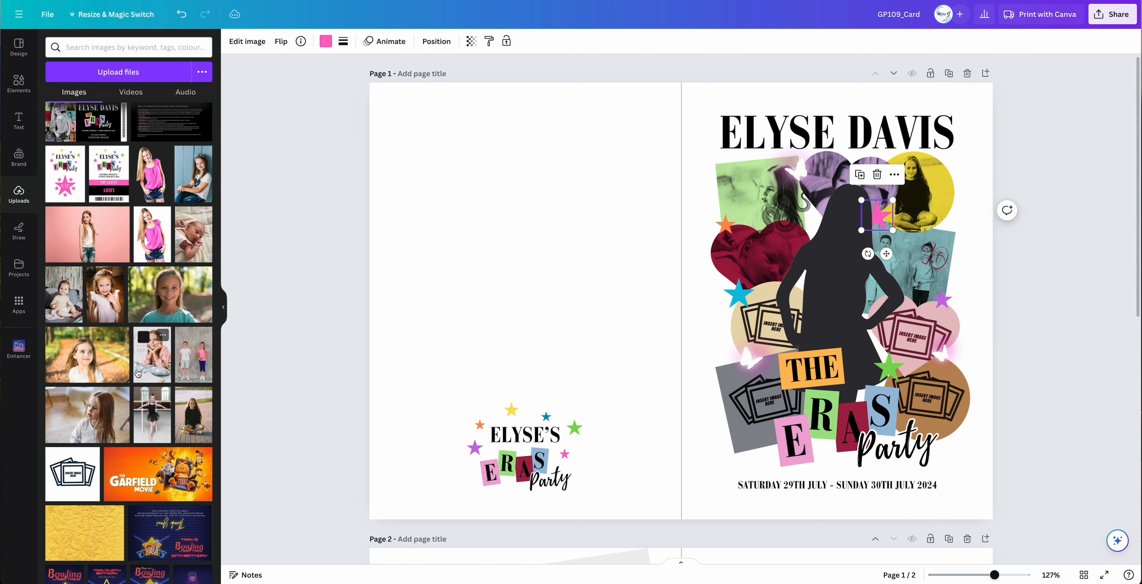
drag(160, 399, 736, 321)
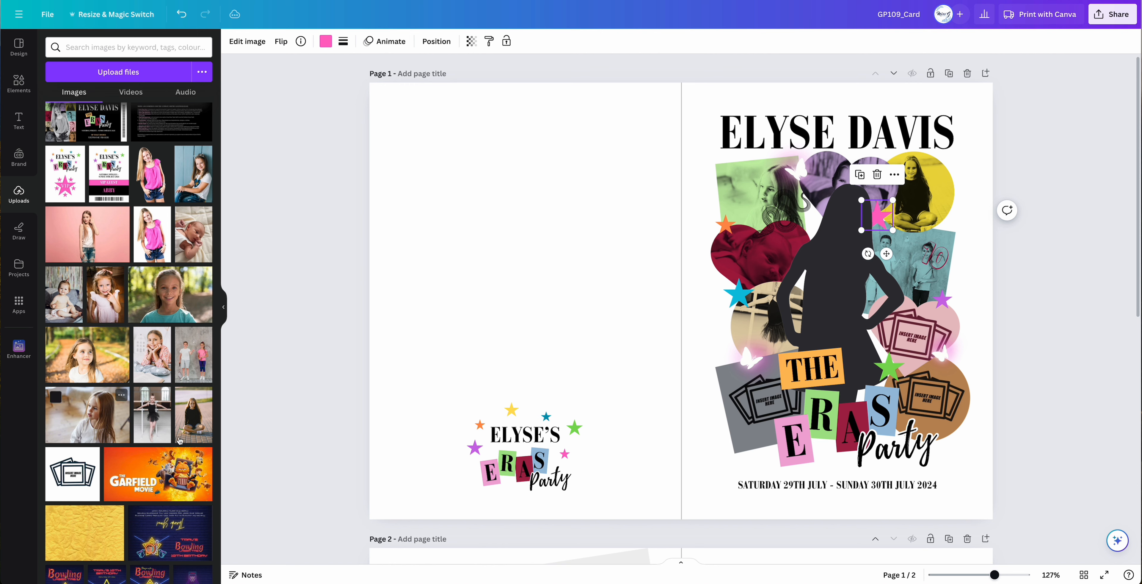
Fill the grey square, brown circle and pink hearts frames with the young smiling girl, autumn park girl and chin-resting girl photos respectively
drag(106, 295, 811, 506)
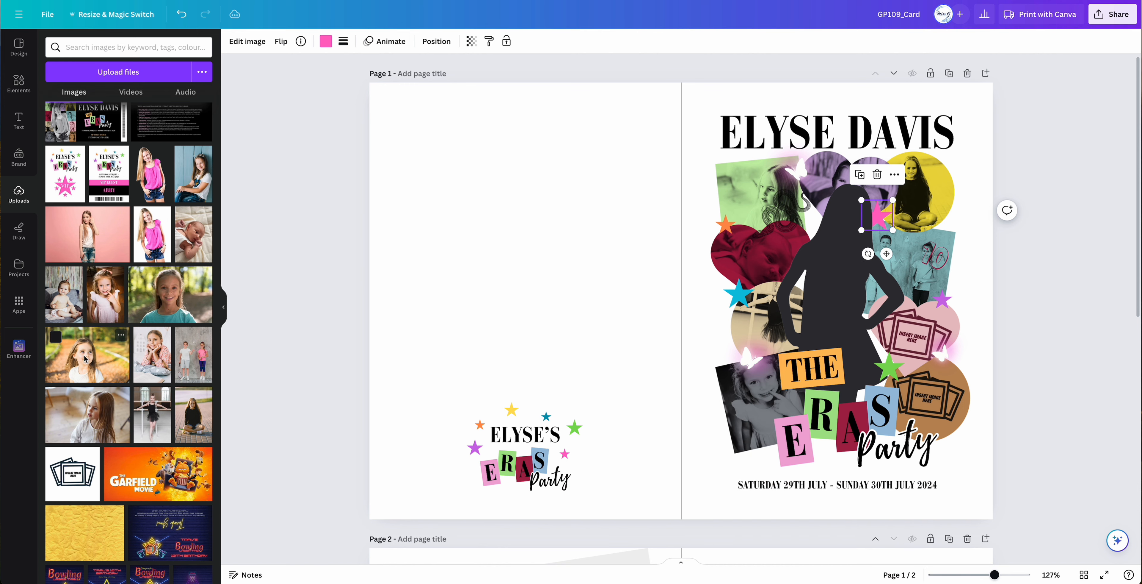
drag(86, 358, 937, 393)
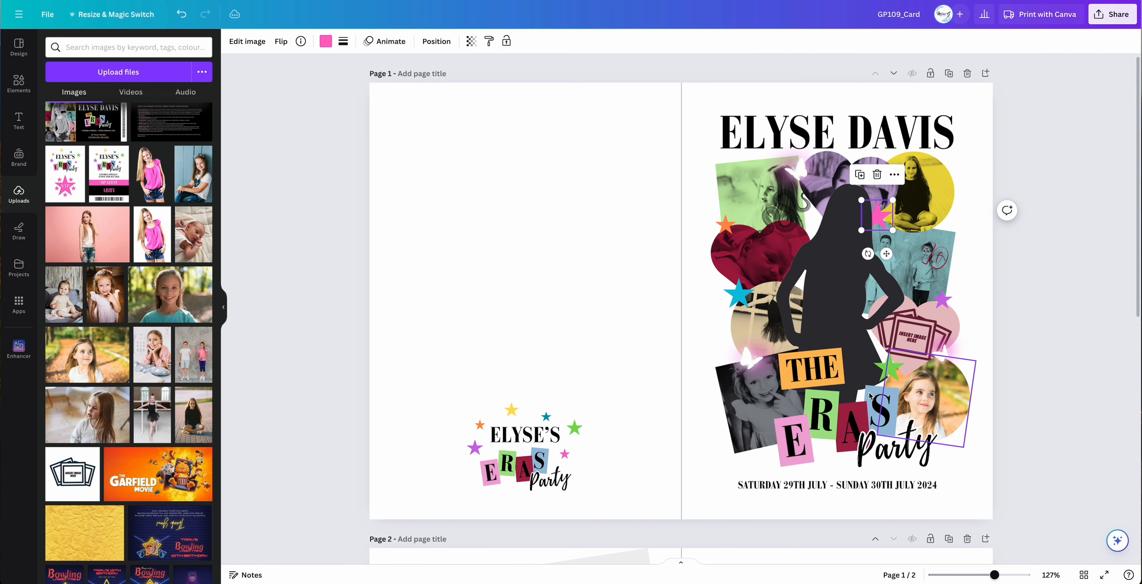
drag(147, 358, 843, 288)
drag(944, 328, 930, 323)
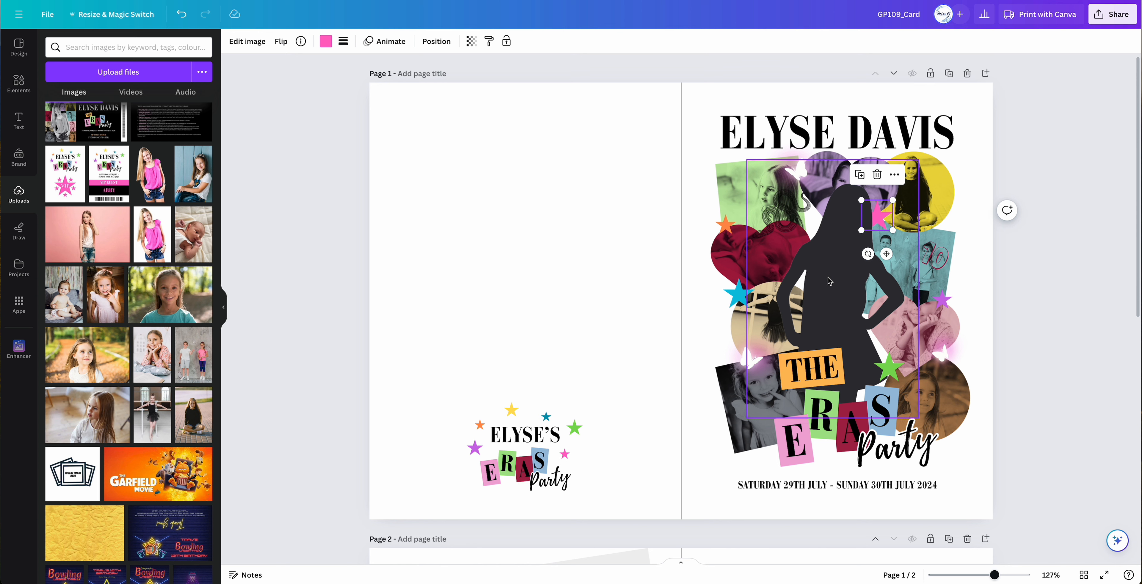
Switch to Adobe Express, remove the background from the desktop portrait of the girl in the pink top, and download the cutout
key(Escape)
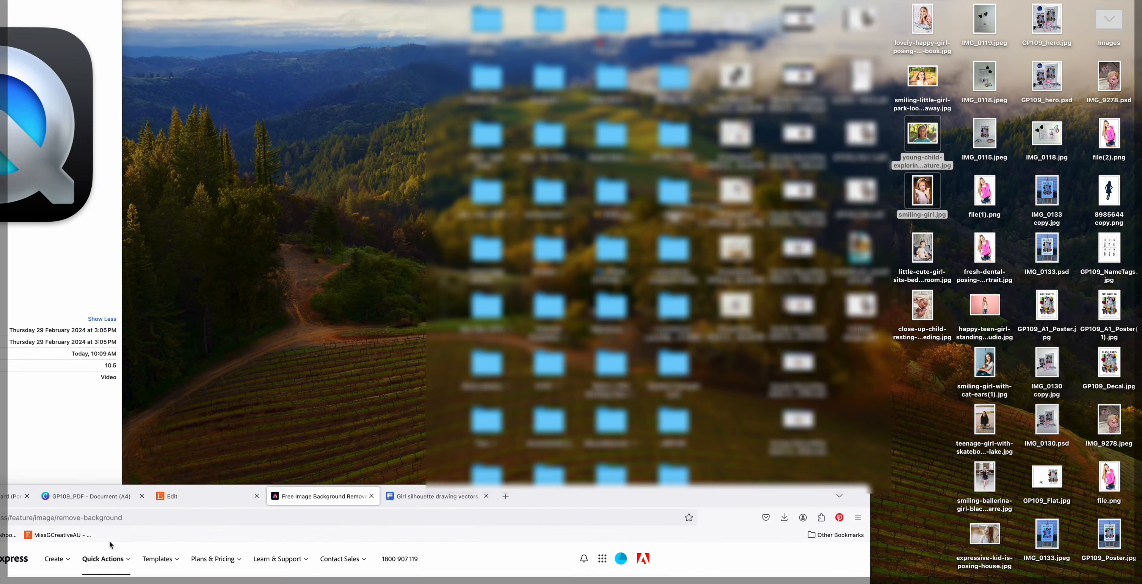
drag(985, 251, 643, 319)
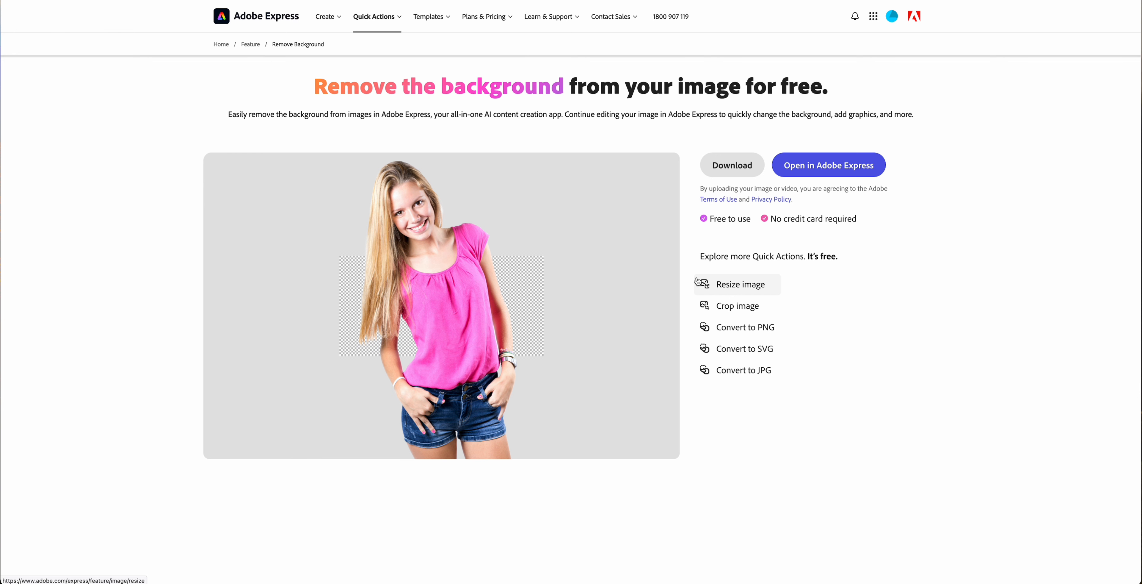
click(739, 167)
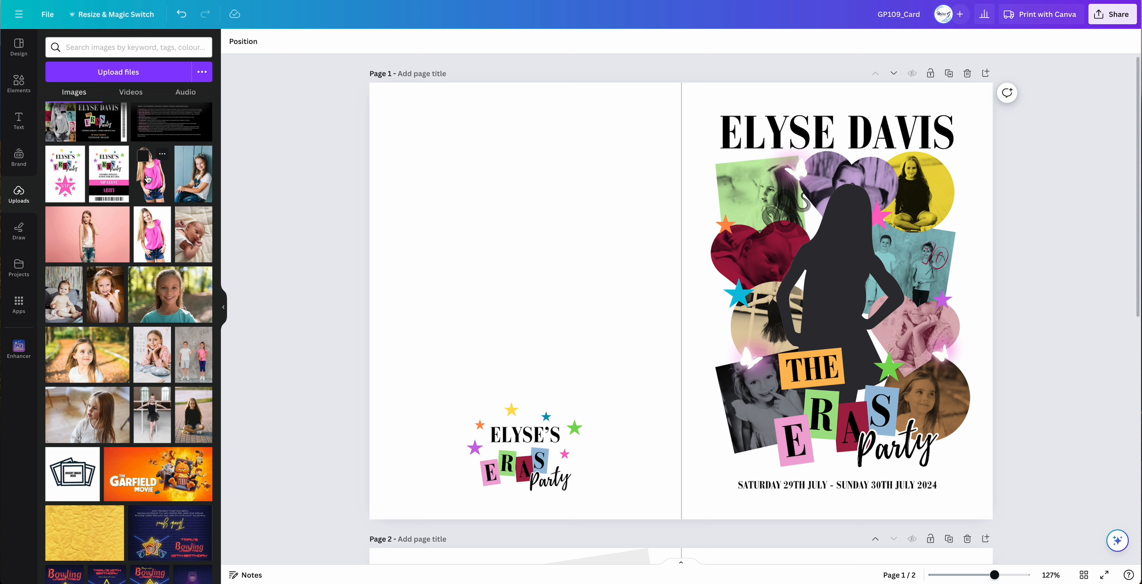
Fill the central silhouette frame with the uploaded cutout photo of the girl in the pink top
drag(147, 179, 810, 264)
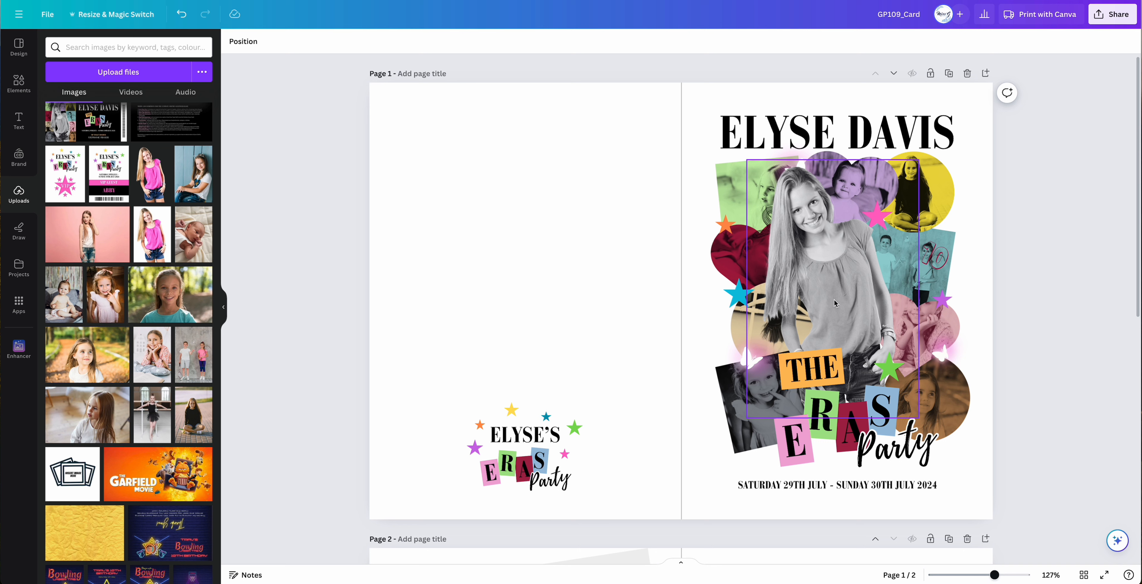
Add the white-background photo of the girl in the pink top, remove its background with BG Remover, and move it over the cover collage
click(152, 240)
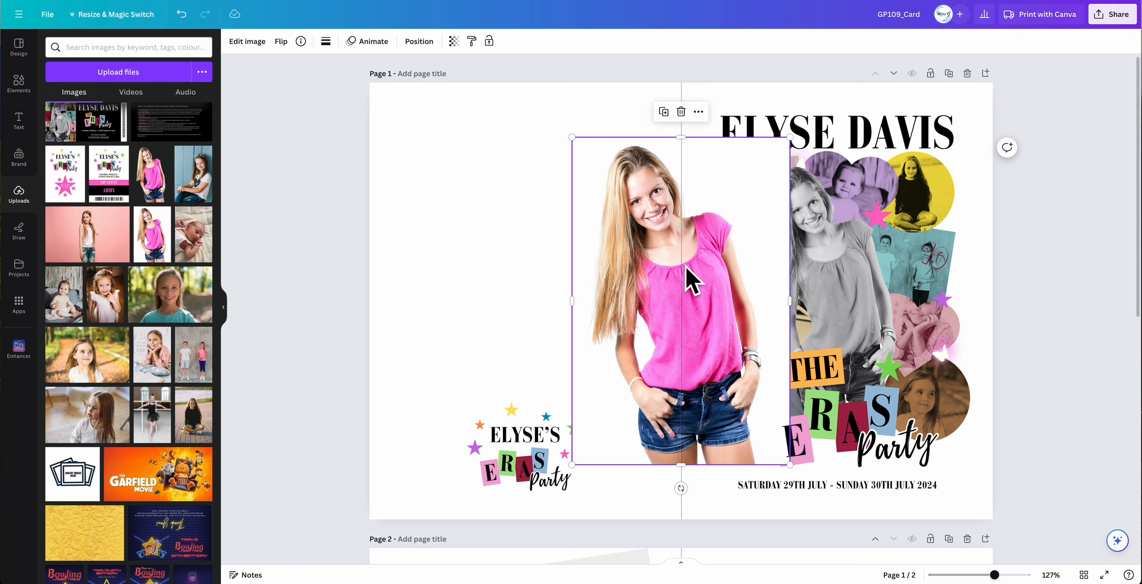
click(253, 42)
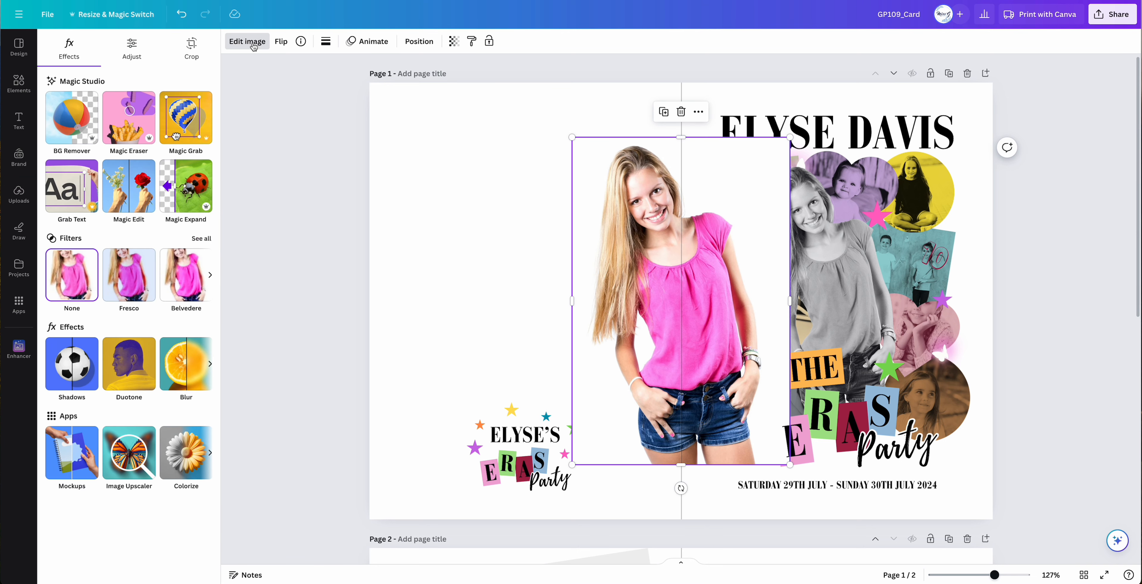
click(72, 128)
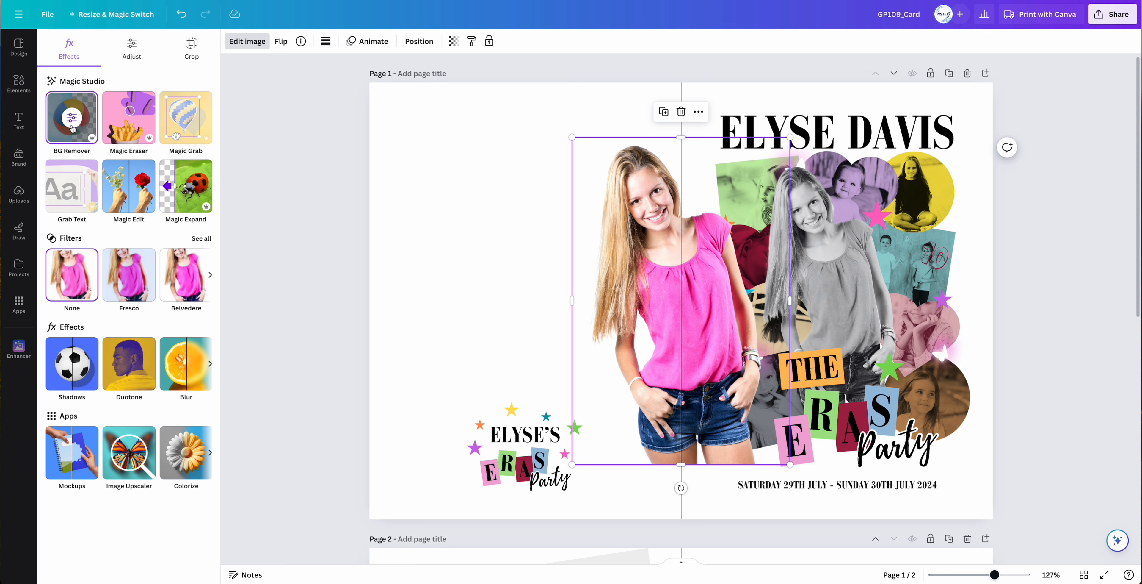
drag(686, 275, 818, 275)
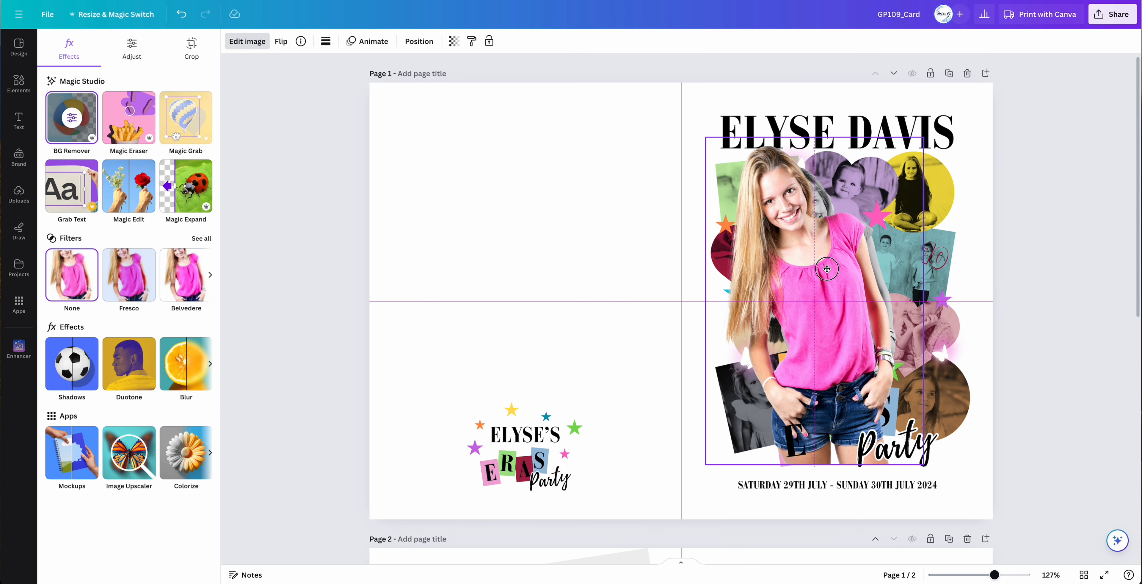
Shrink the pink-top cutout to about 2.92 × 4.39 in over the collage and send it backward behind the title blocks and the framed portrait
drag(924, 468, 886, 429)
drag(817, 317, 848, 348)
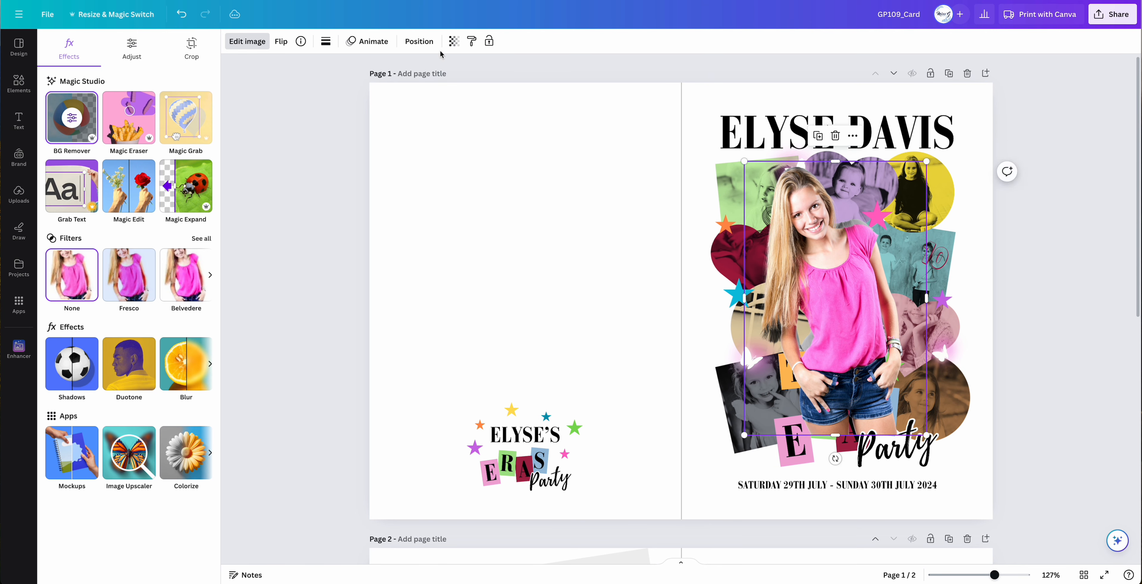
click(419, 41)
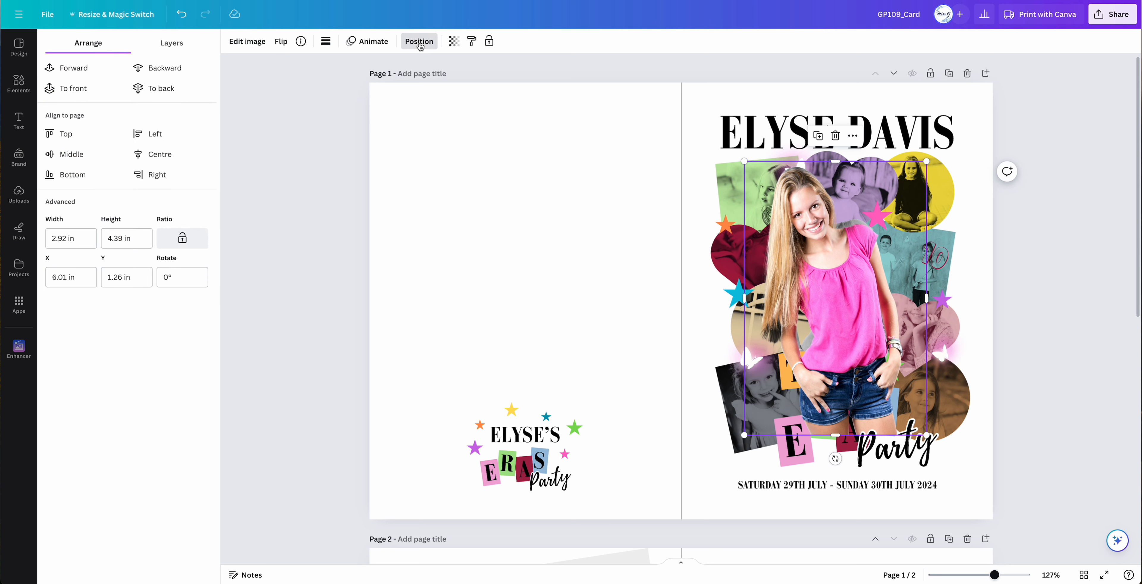
click(165, 71)
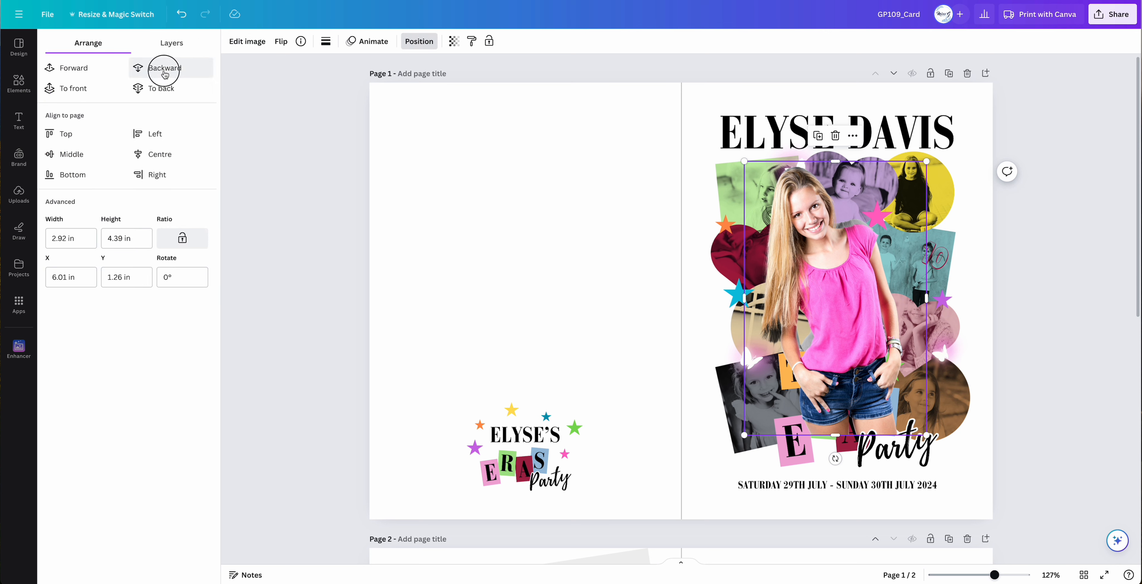
click(165, 71)
click(165, 71)
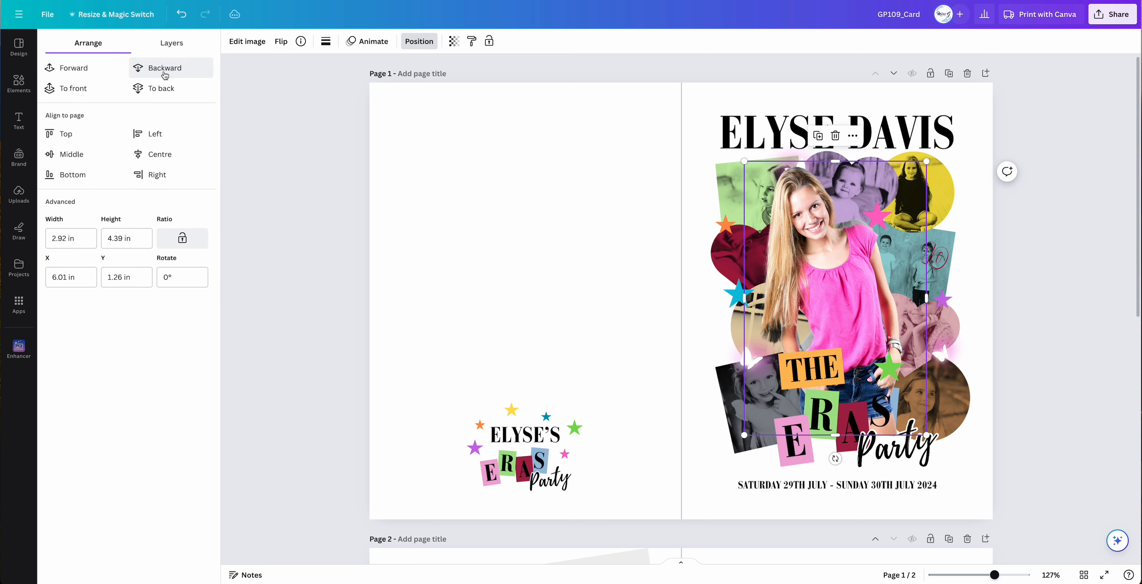
click(164, 73)
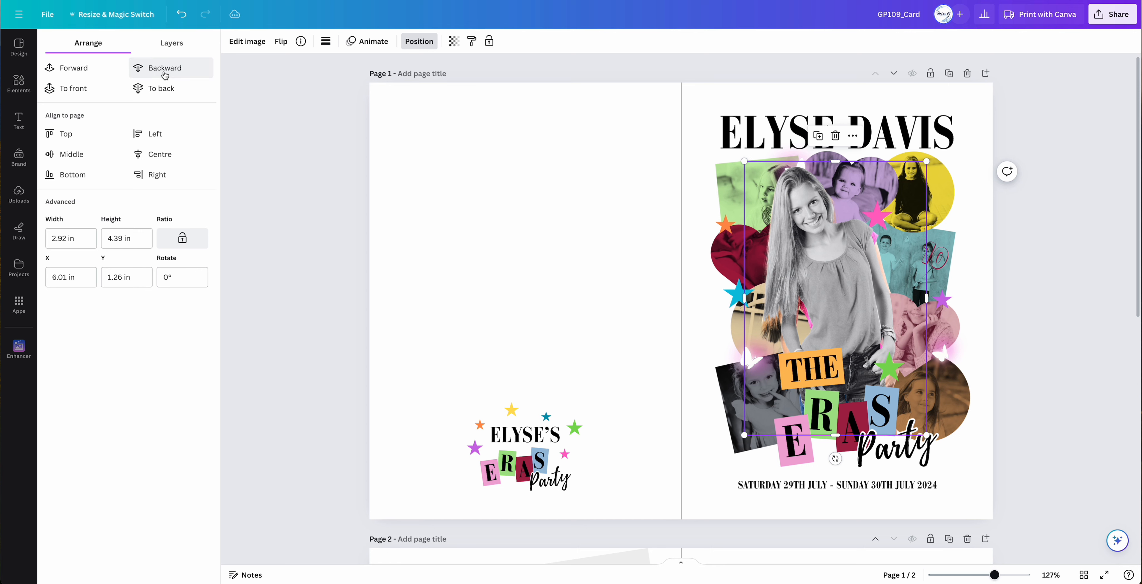
Bring the pink-top cutout to the front and apply the Ink filter from the Mono set to it
click(74, 88)
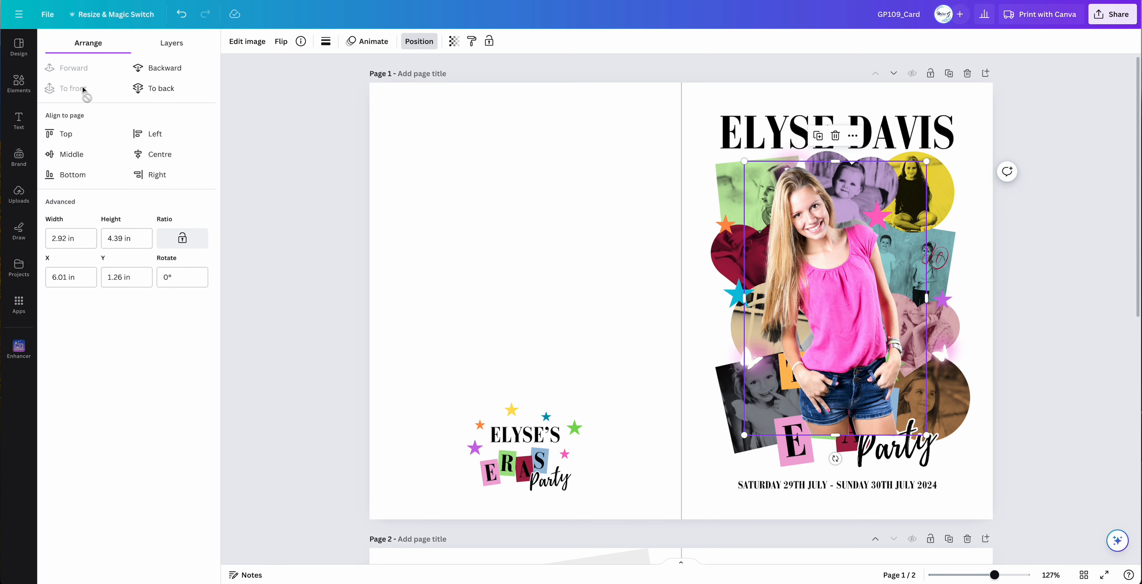
click(245, 44)
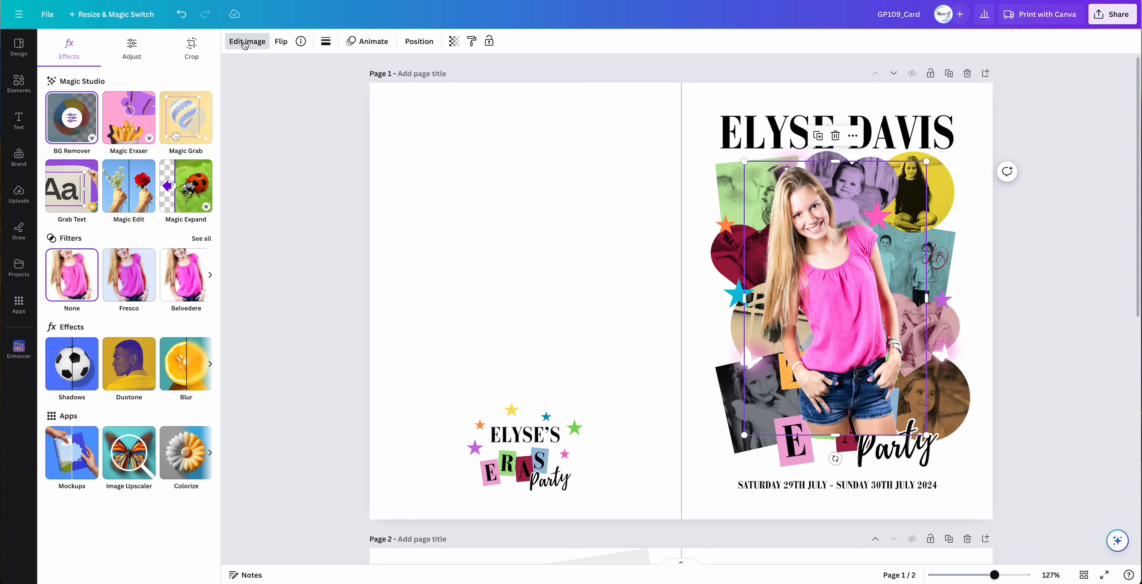
click(198, 238)
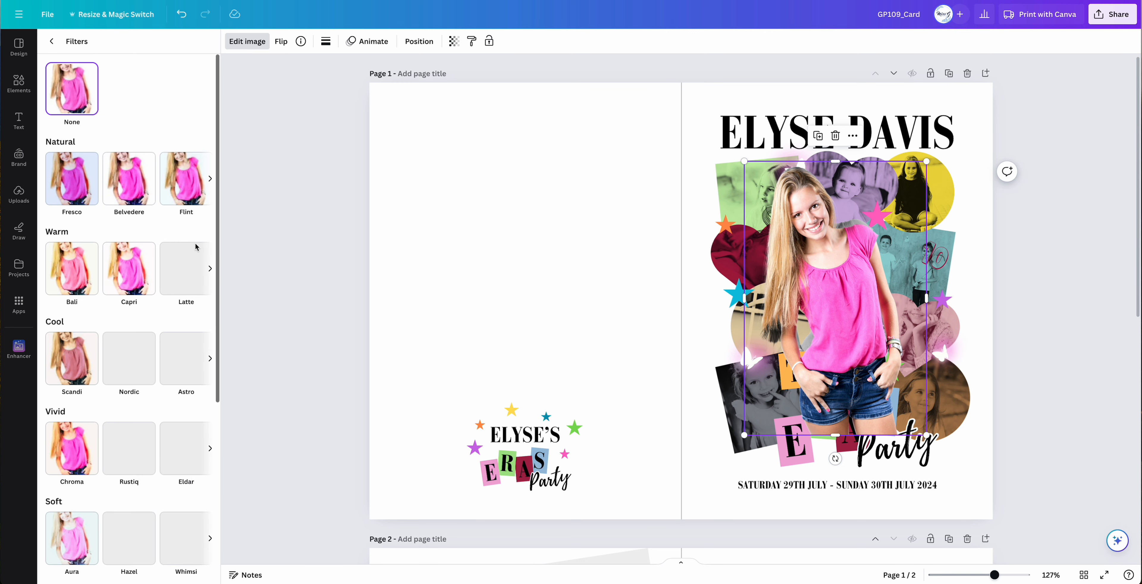
scroll(161, 320, down, 6)
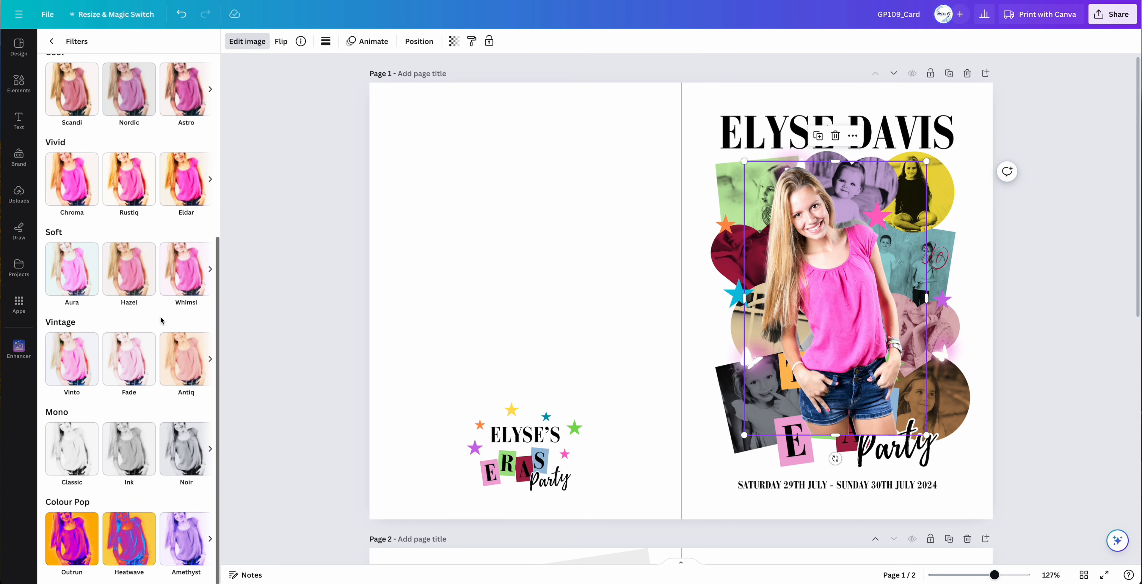
click(139, 453)
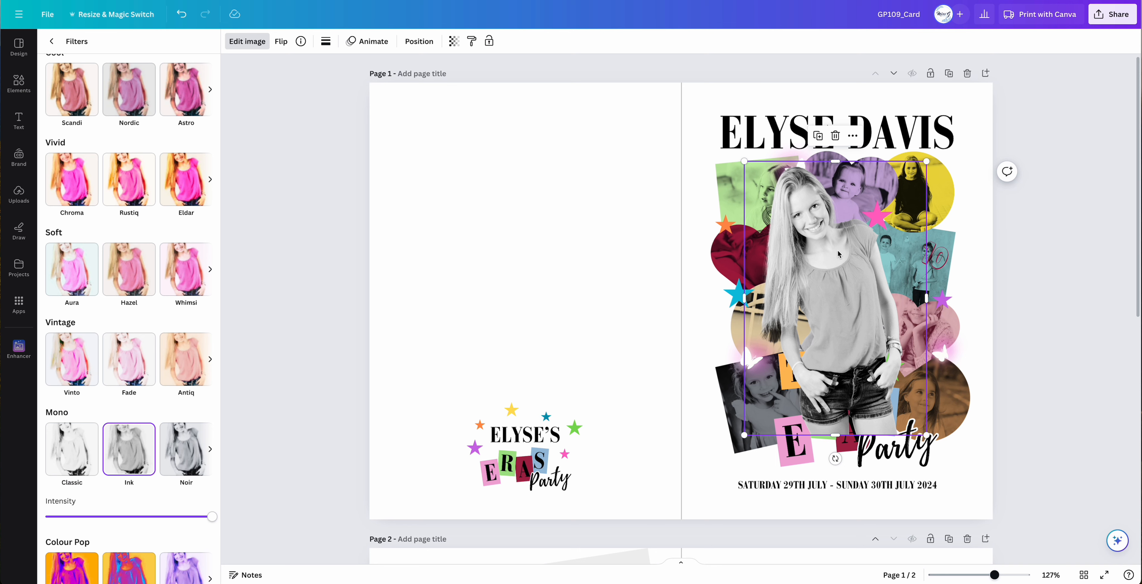
key(Escape)
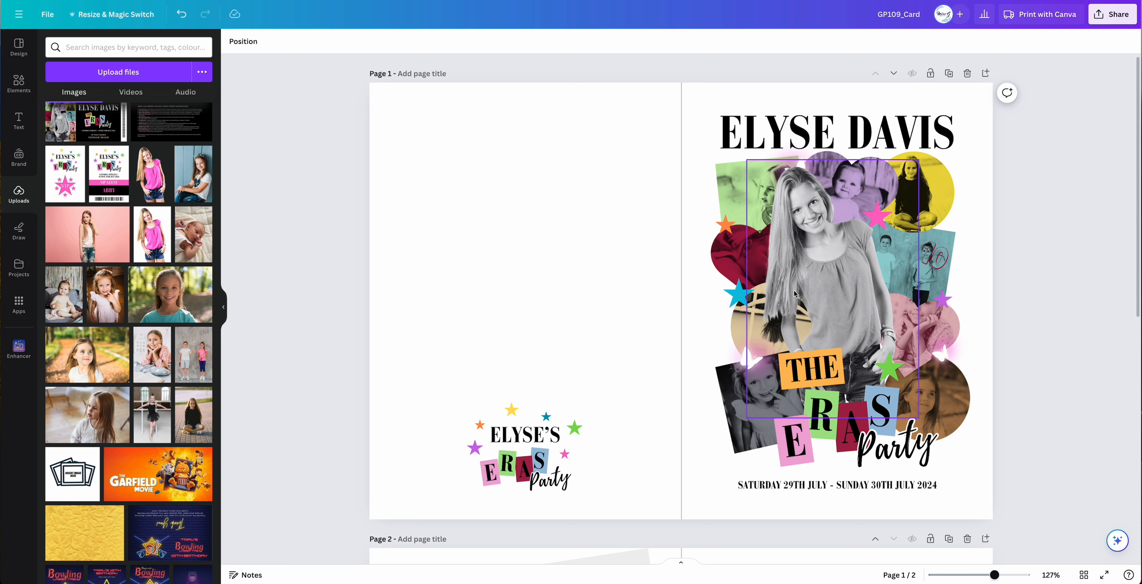
Enlarge the side-profile photo inside the green square frame and reposition it so the girl's face fills the visible area
click(736, 181)
double_click(736, 181)
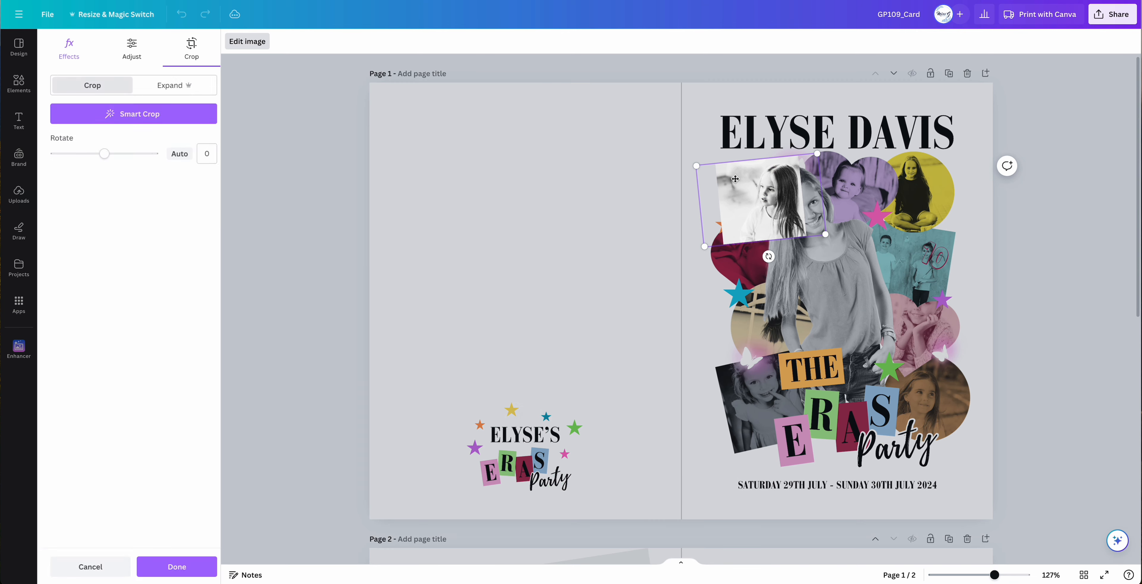
drag(705, 246, 656, 271)
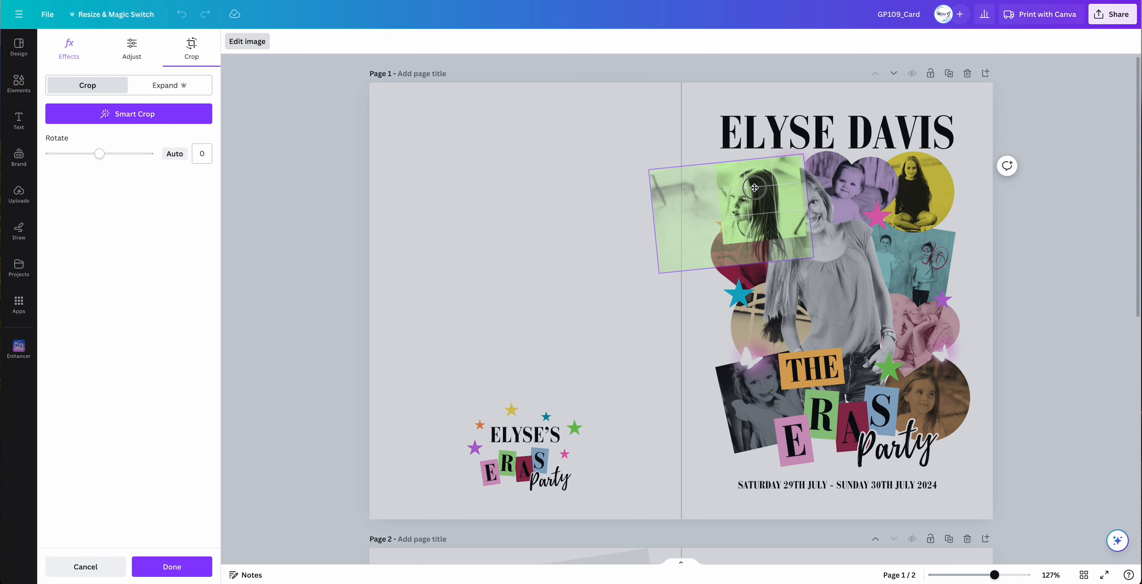
key(Return)
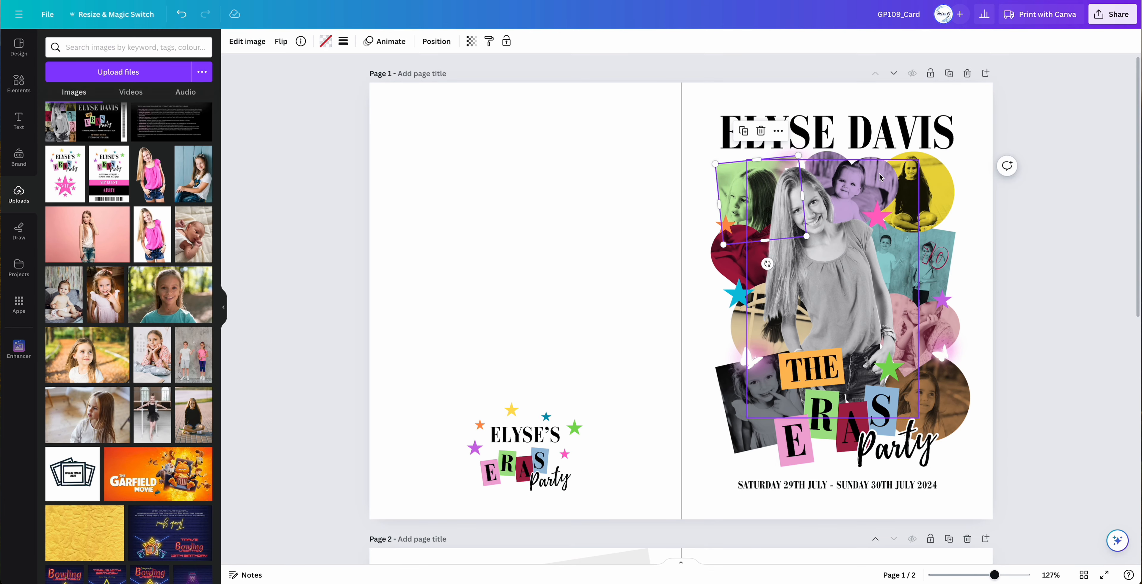
Enlarge the baby photo inside the purple hearts frame and shift it so the face sits in the uncovered heart
click(871, 160)
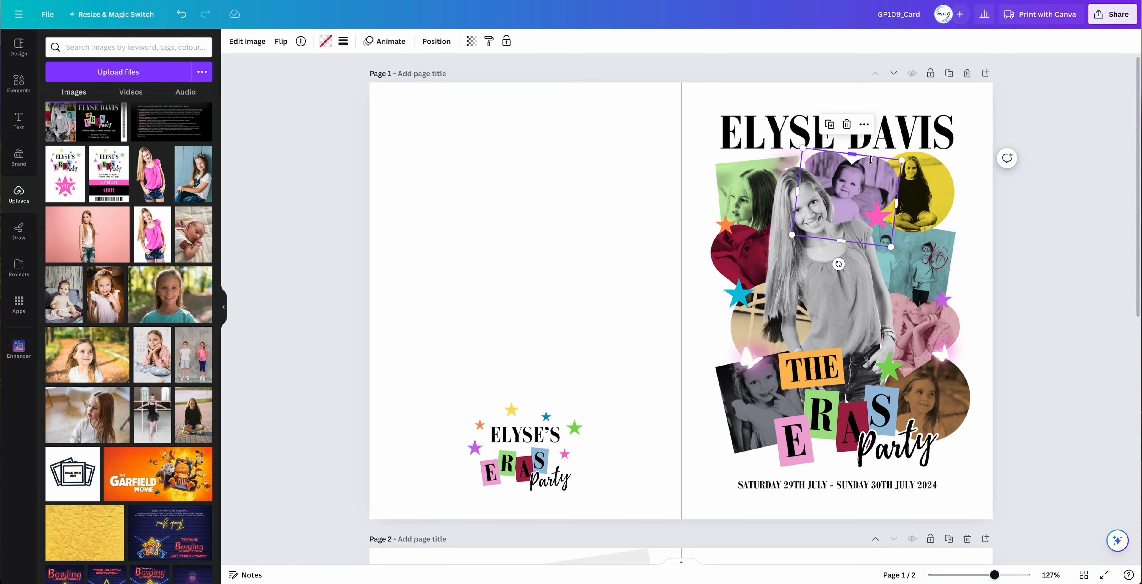
double_click(887, 227)
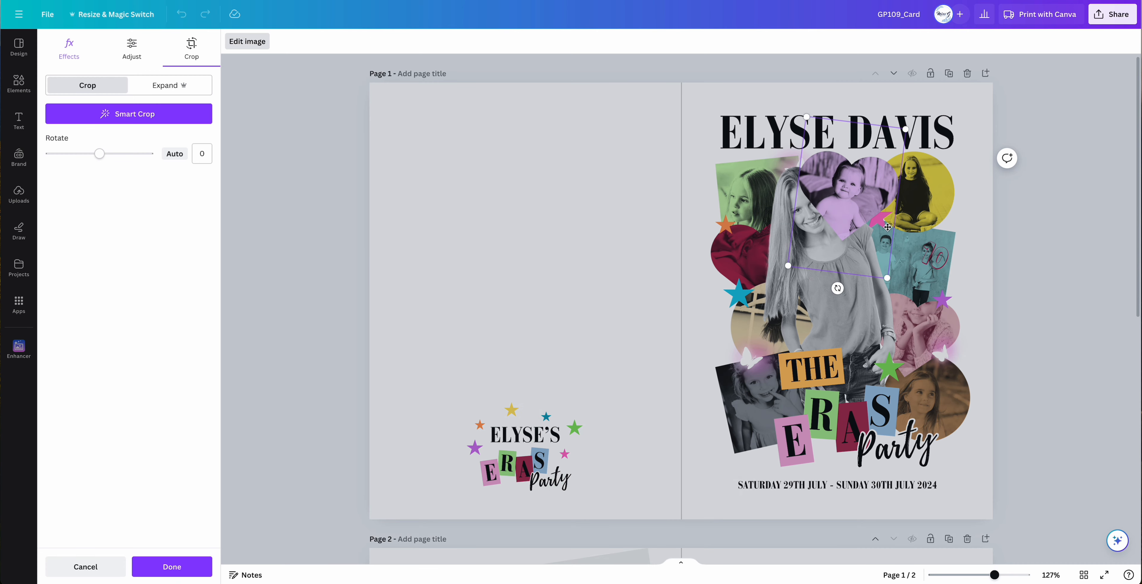
drag(887, 277, 918, 318)
drag(942, 186, 943, 178)
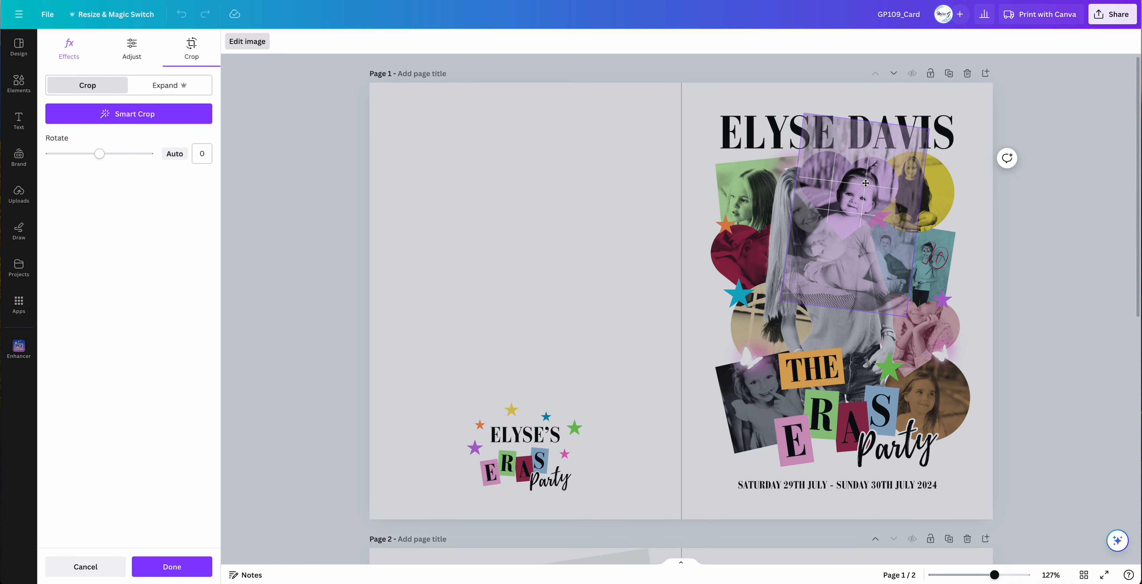
click(942, 174)
Enlarge the seated girl's photo inside the yellow circle frame and reposition it around her head and upper body
double_click(941, 173)
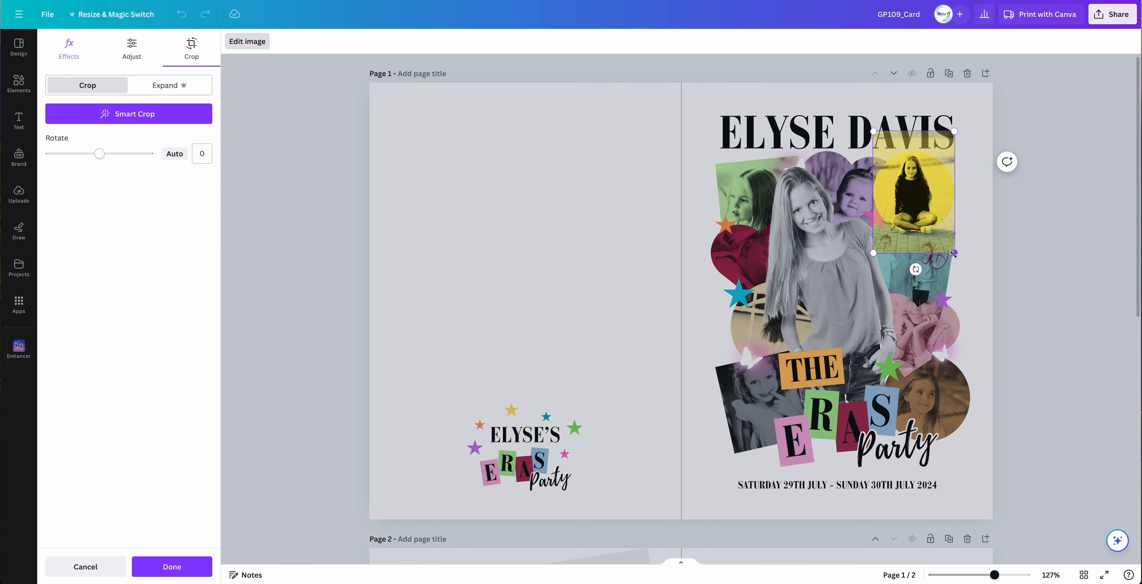
drag(954, 253, 1002, 324)
drag(900, 199, 879, 190)
click(724, 255)
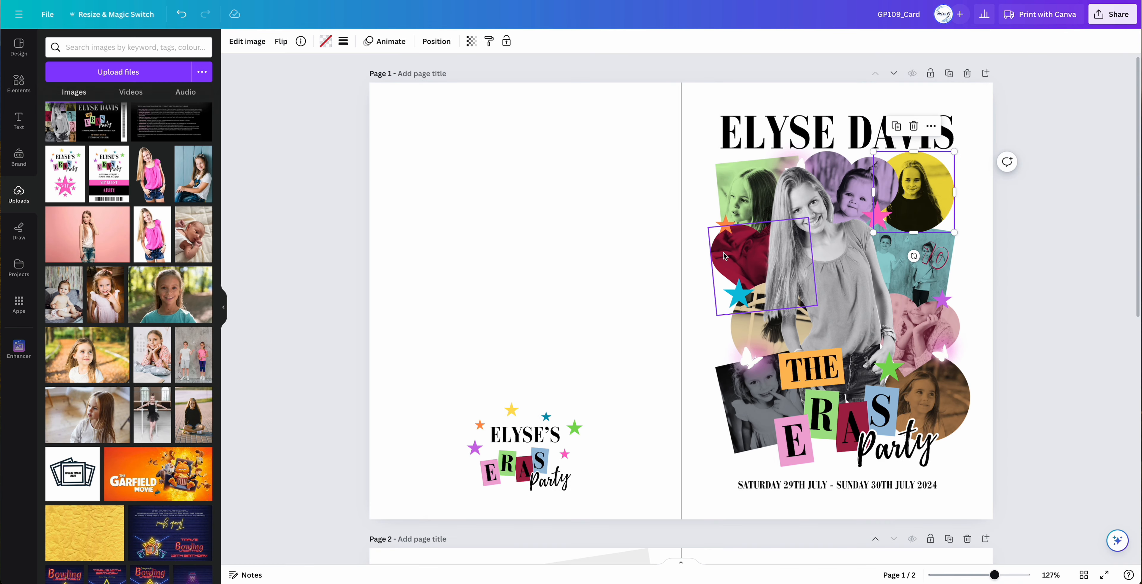
Flip the newborn photo in the red heart frame horizontally, and slightly enlarge and reposition it within the heart
click(720, 252)
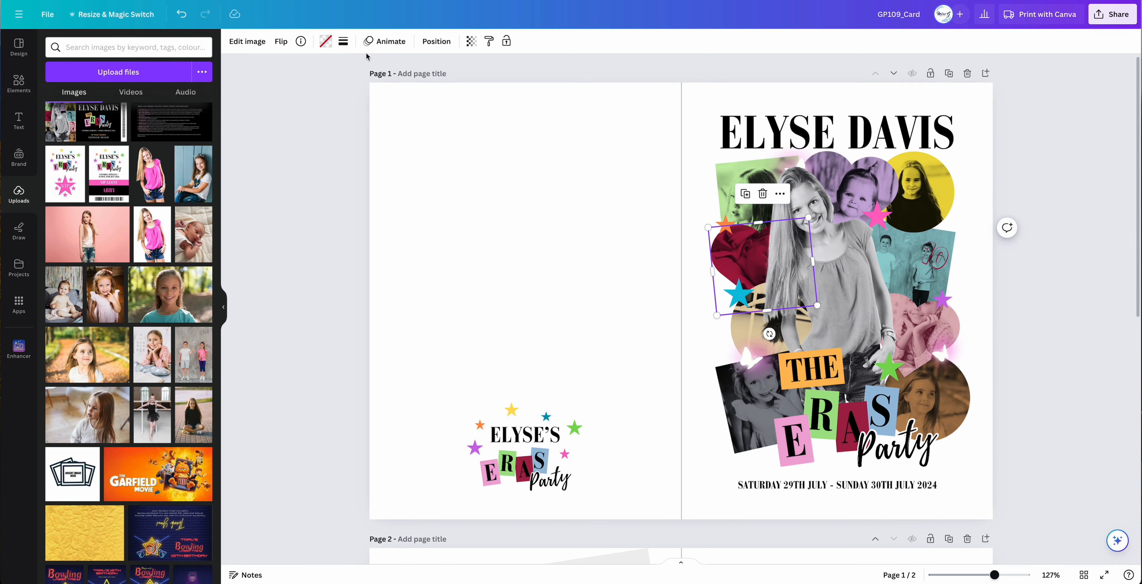
click(282, 43)
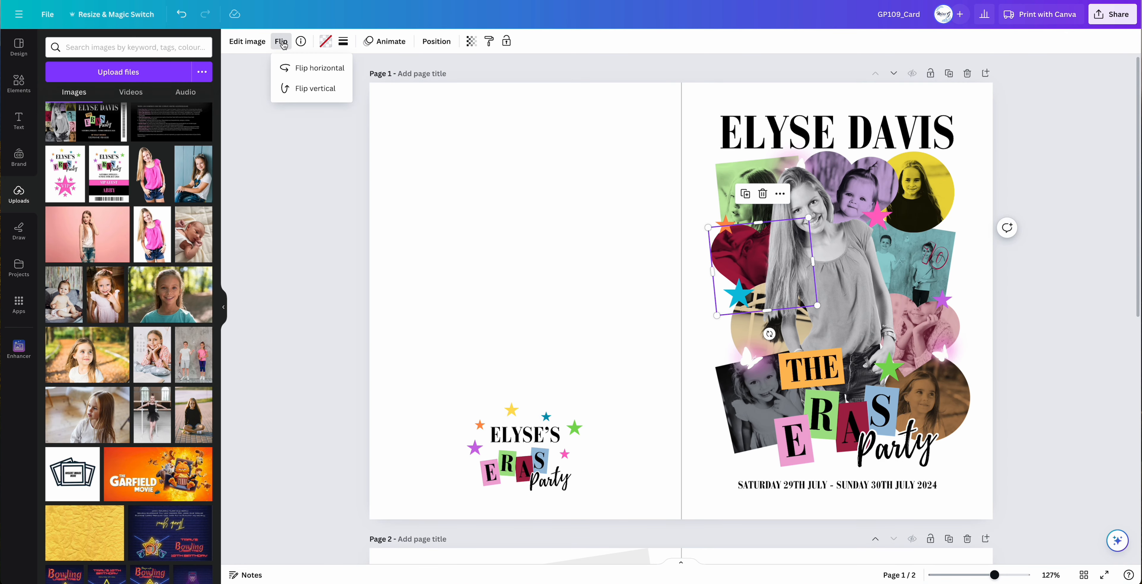
click(295, 68)
click(294, 68)
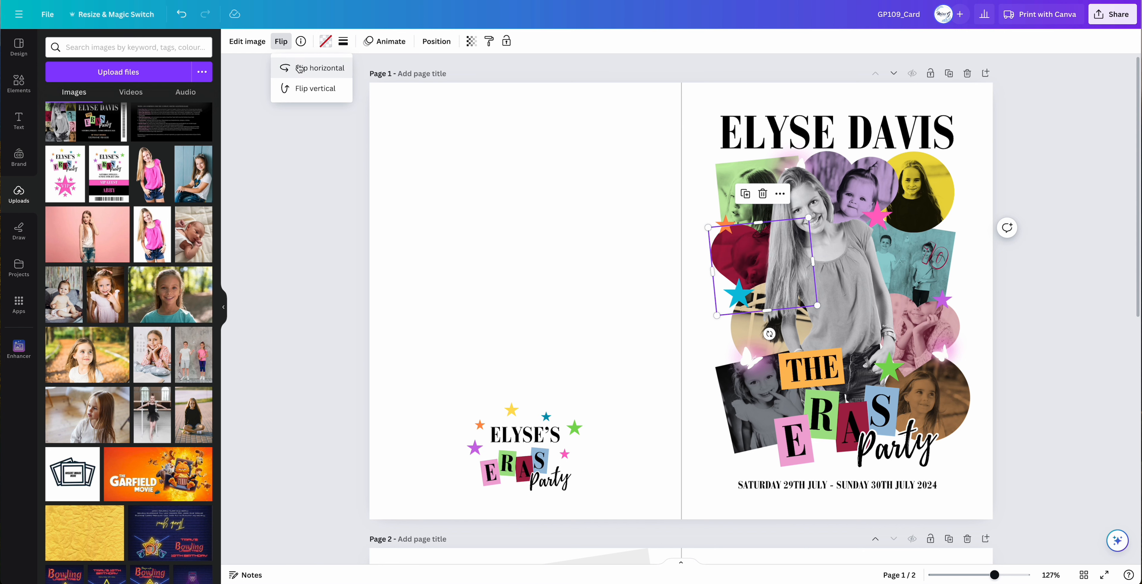
double_click(729, 255)
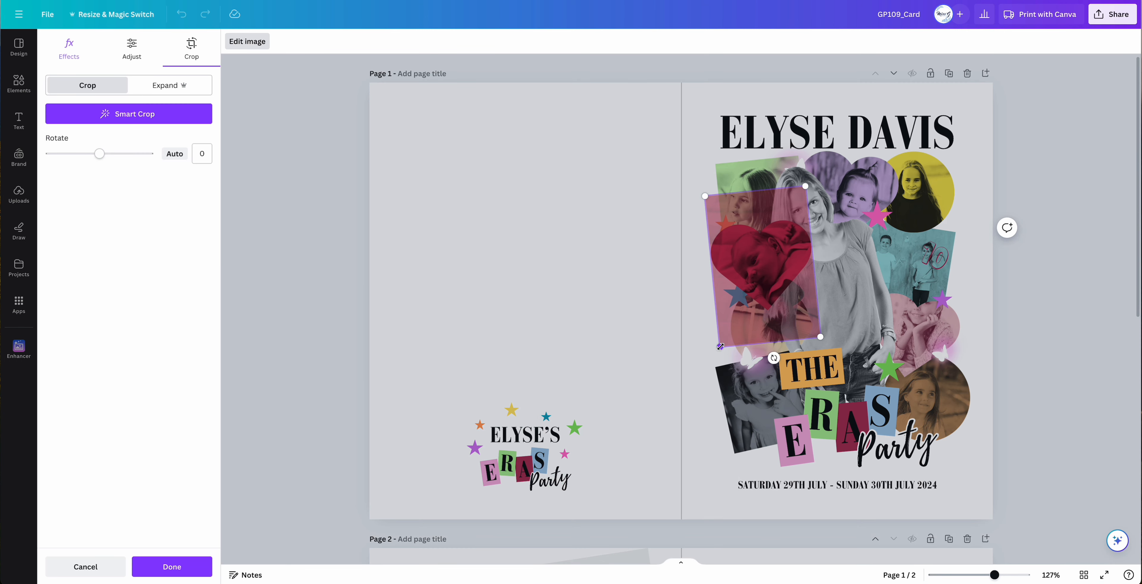
drag(739, 255, 737, 243)
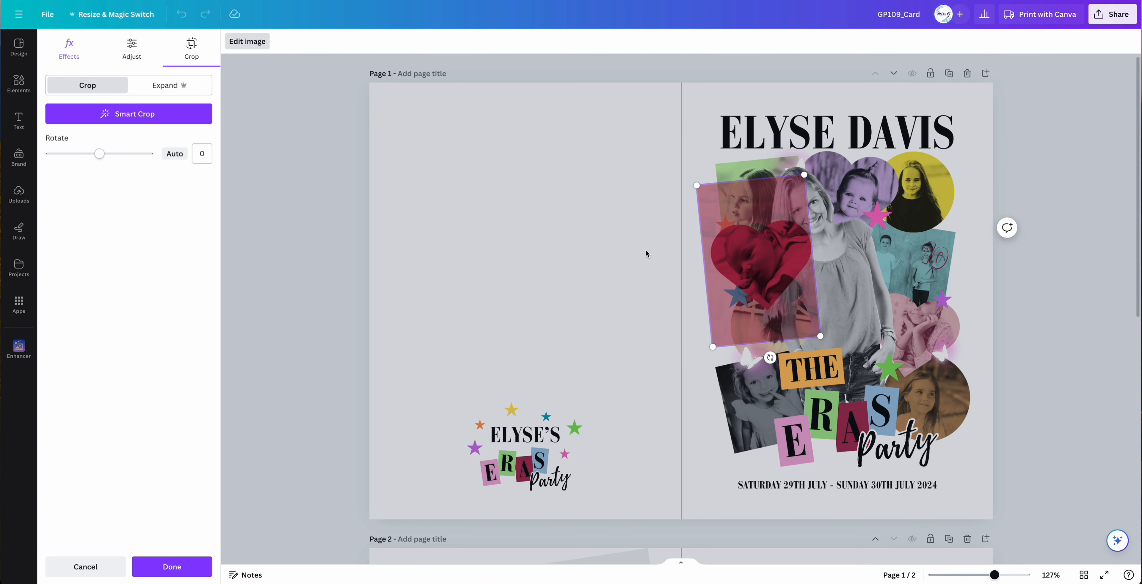
key(Return)
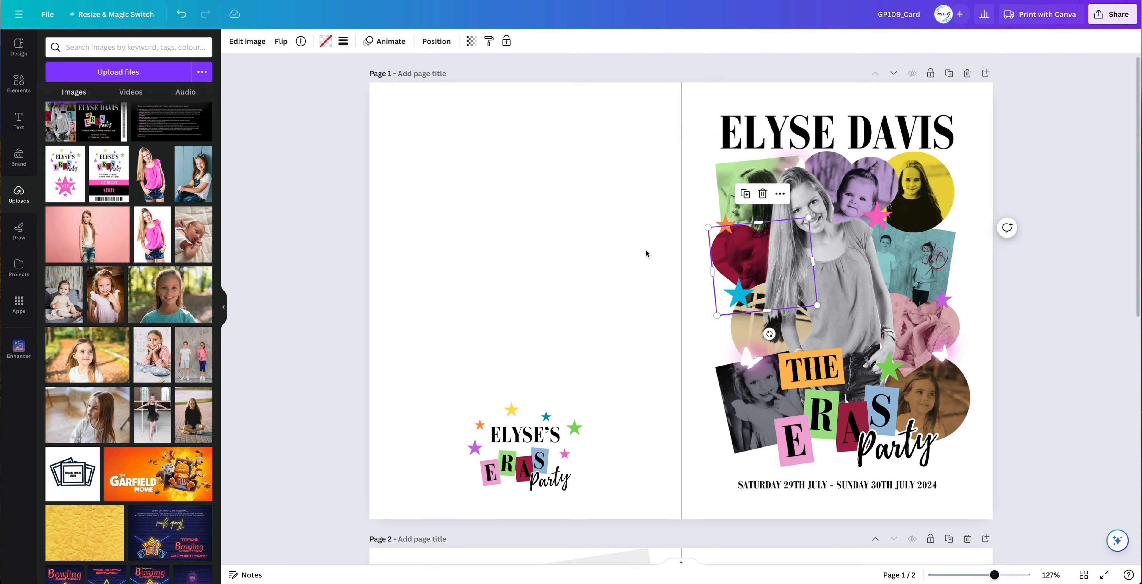
Enlarge the ballerina photo inside the cream circle frame and move it down so her face and upper body show
click(738, 322)
double_click(738, 321)
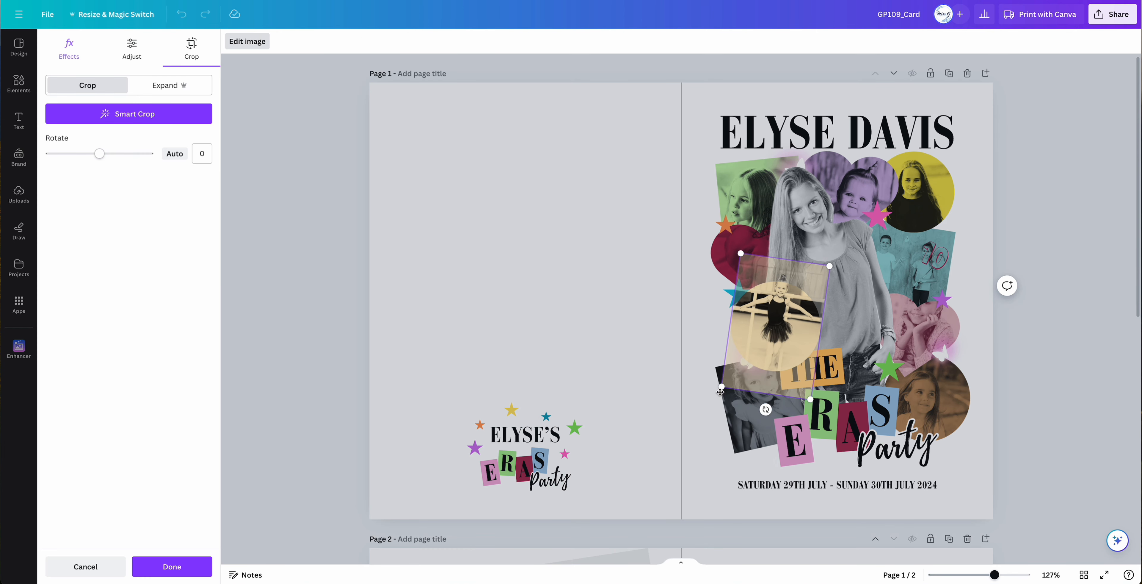
drag(721, 388, 658, 432)
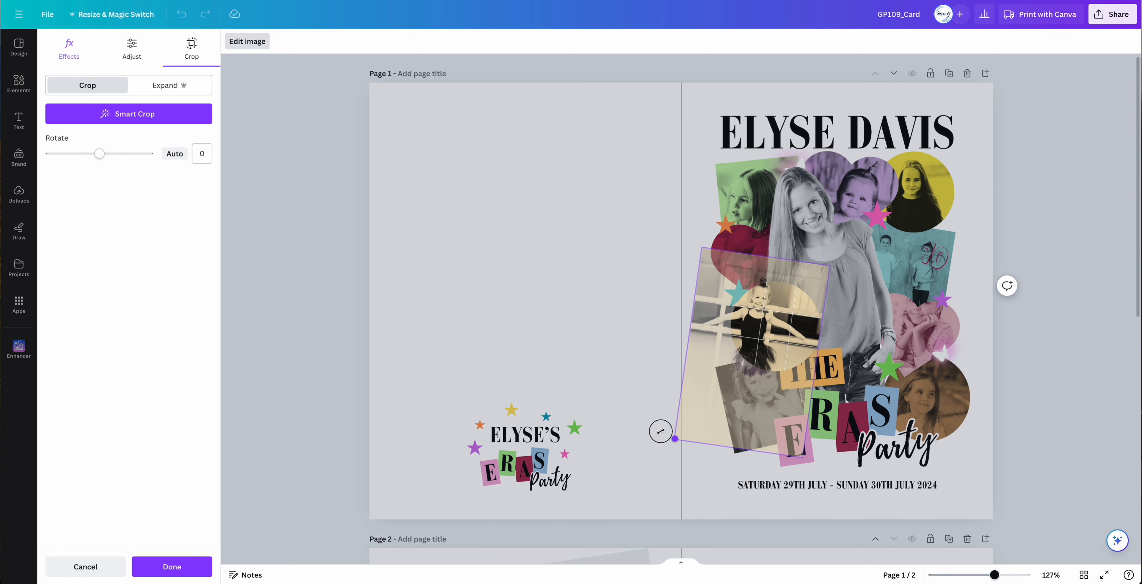
drag(756, 325, 756, 341)
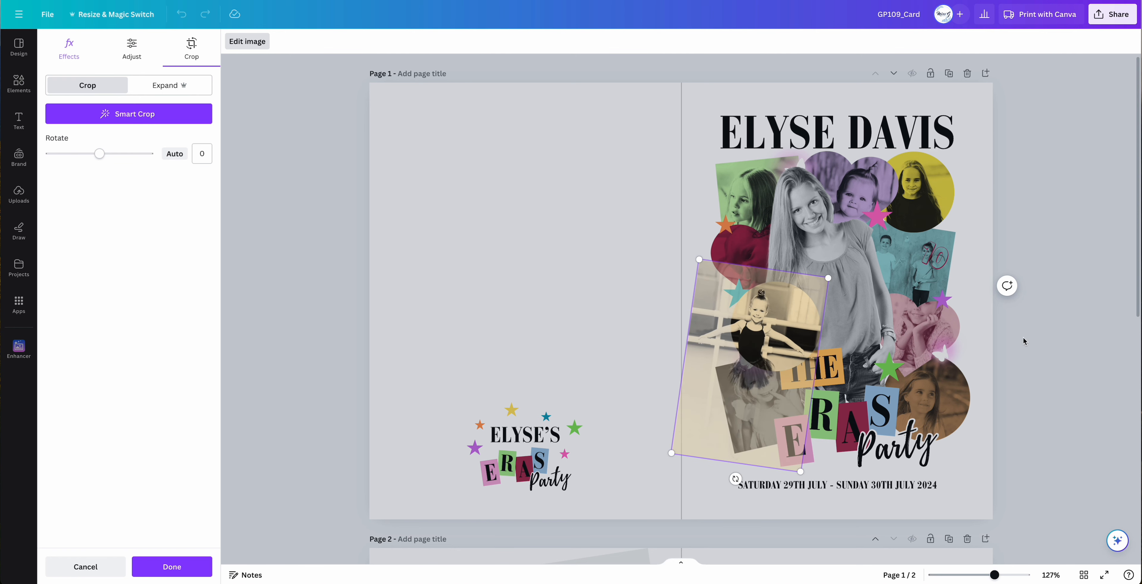
click(1022, 340)
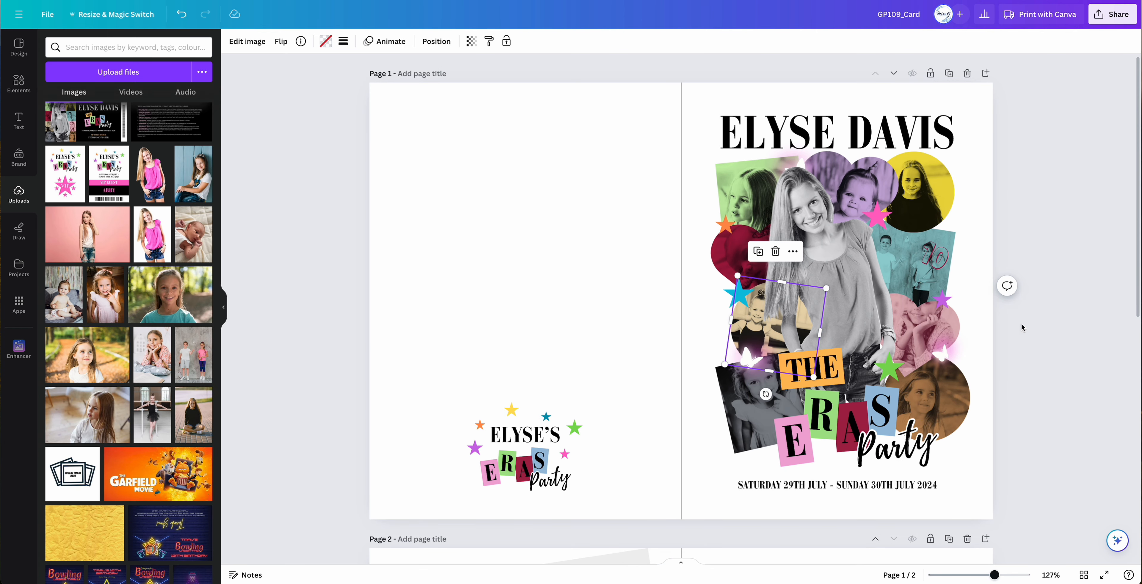
Enlarge the chin-resting girl's photo inside the pink hearts frame and move it down so her face fills the heart
double_click(951, 321)
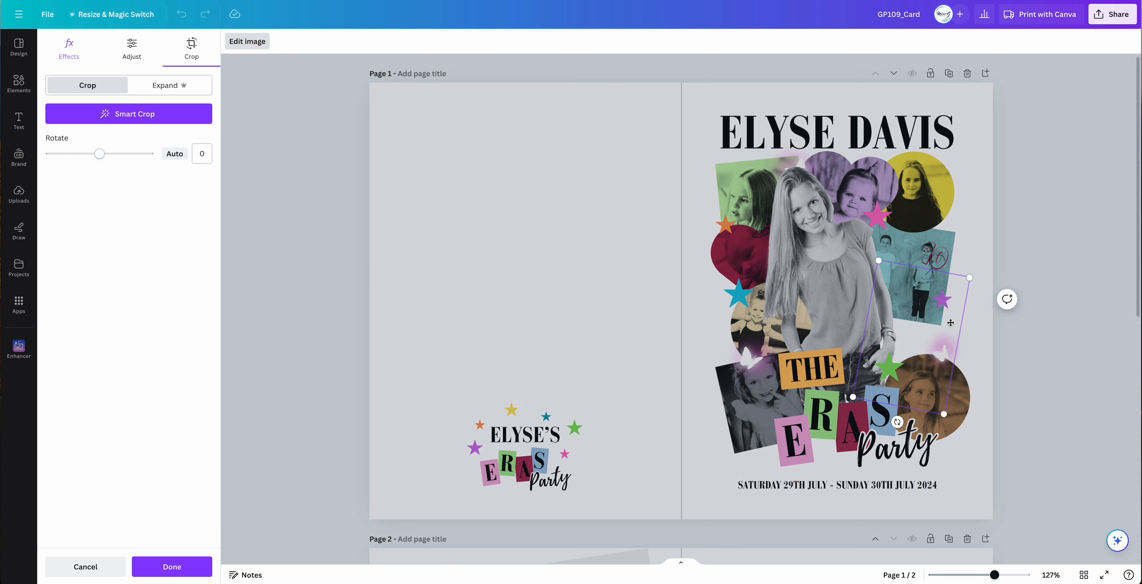
drag(941, 412, 950, 435)
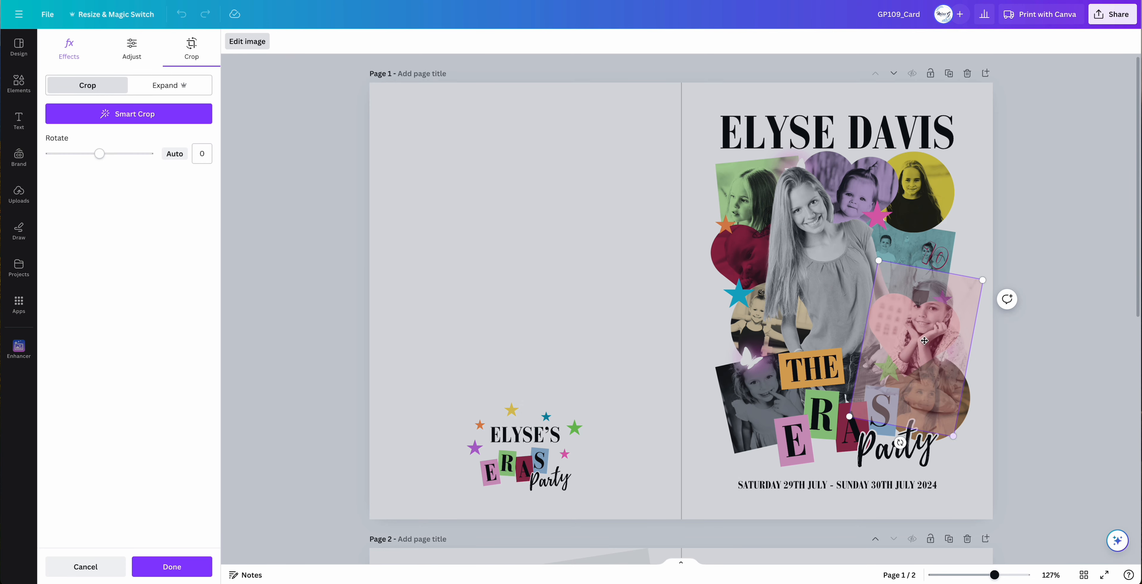
drag(922, 337, 915, 359)
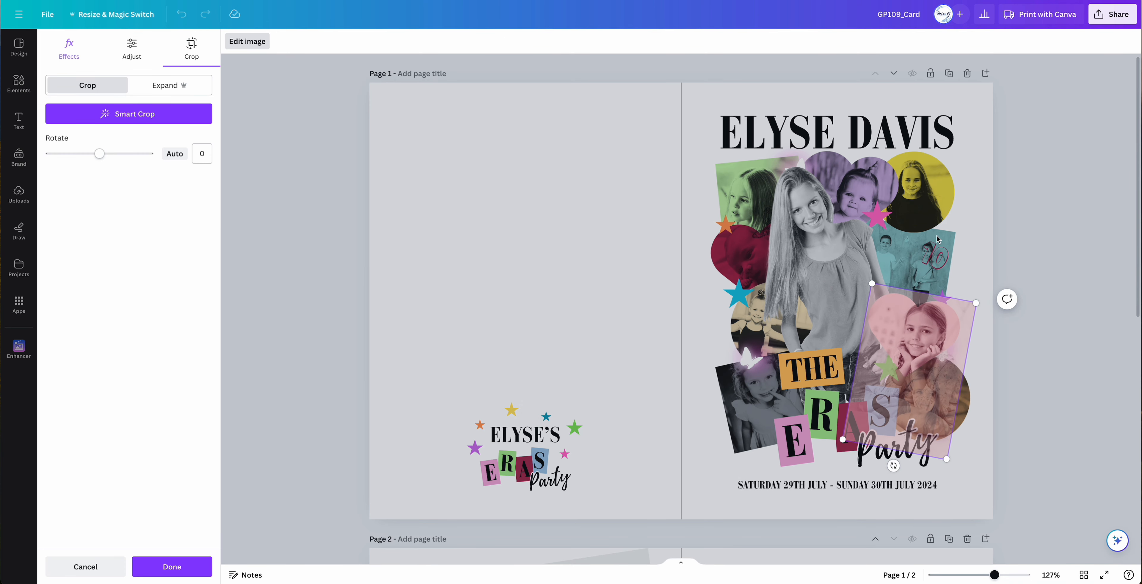
click(905, 240)
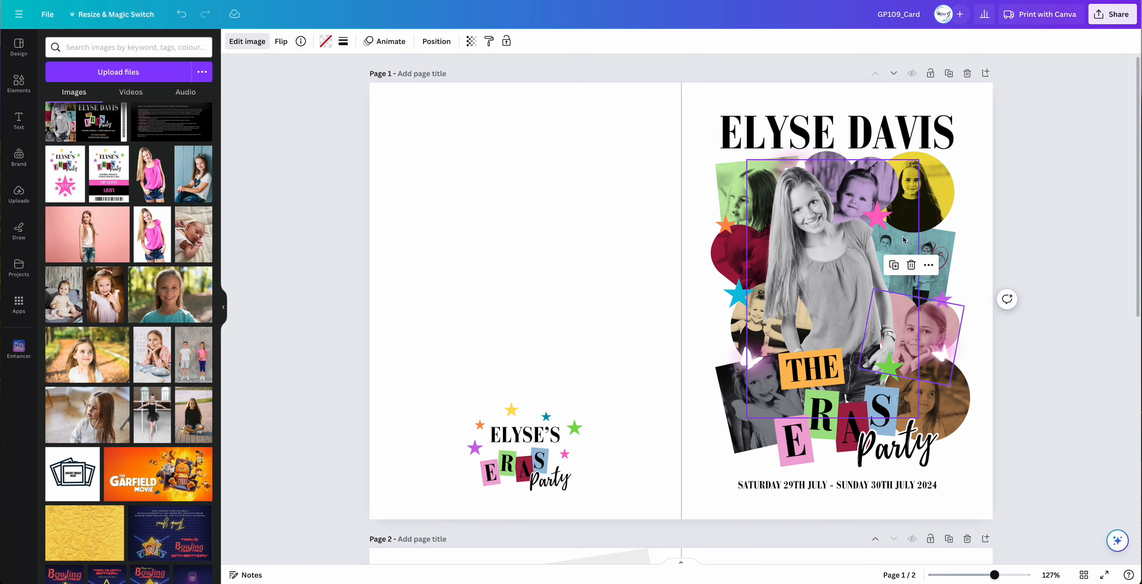
Enlarge the two children's photo inside the teal square frame and move it up so one girl's face and upper body show
double_click(927, 235)
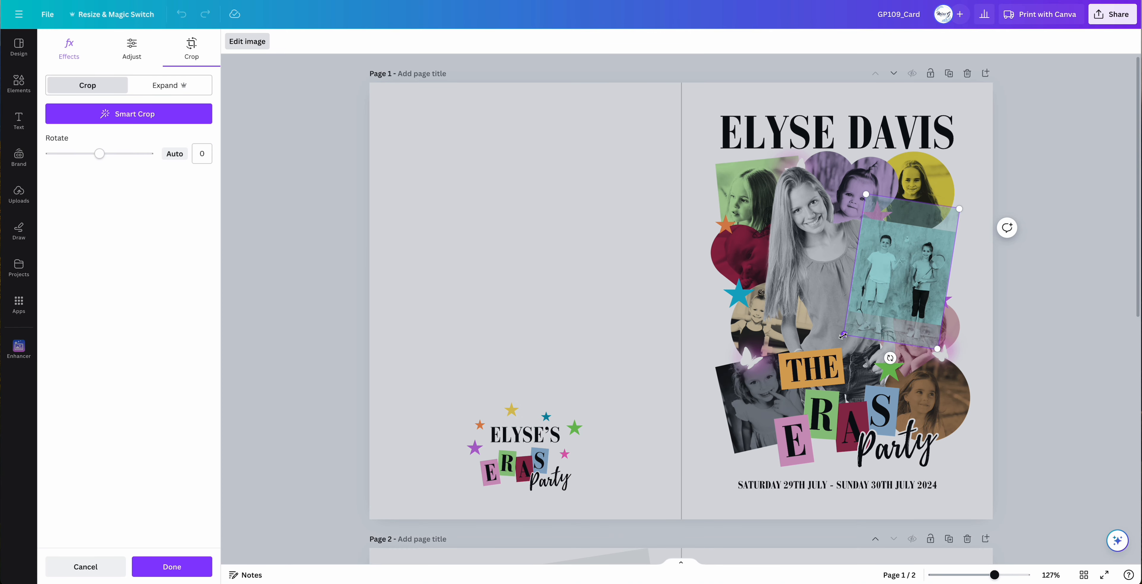
drag(844, 334, 698, 492)
click(930, 244)
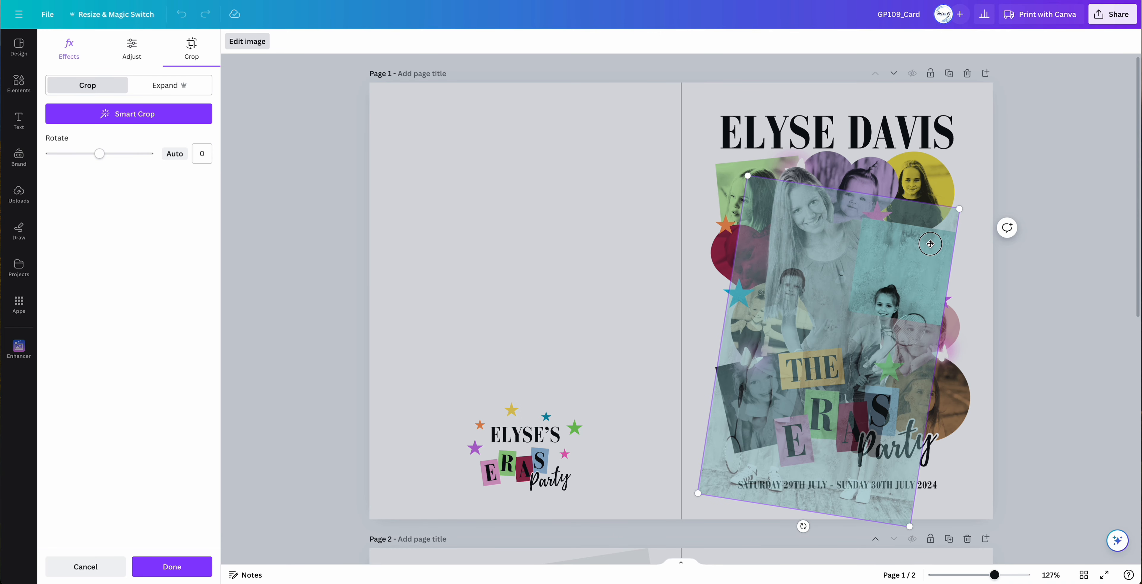
drag(930, 243, 942, 191)
click(992, 295)
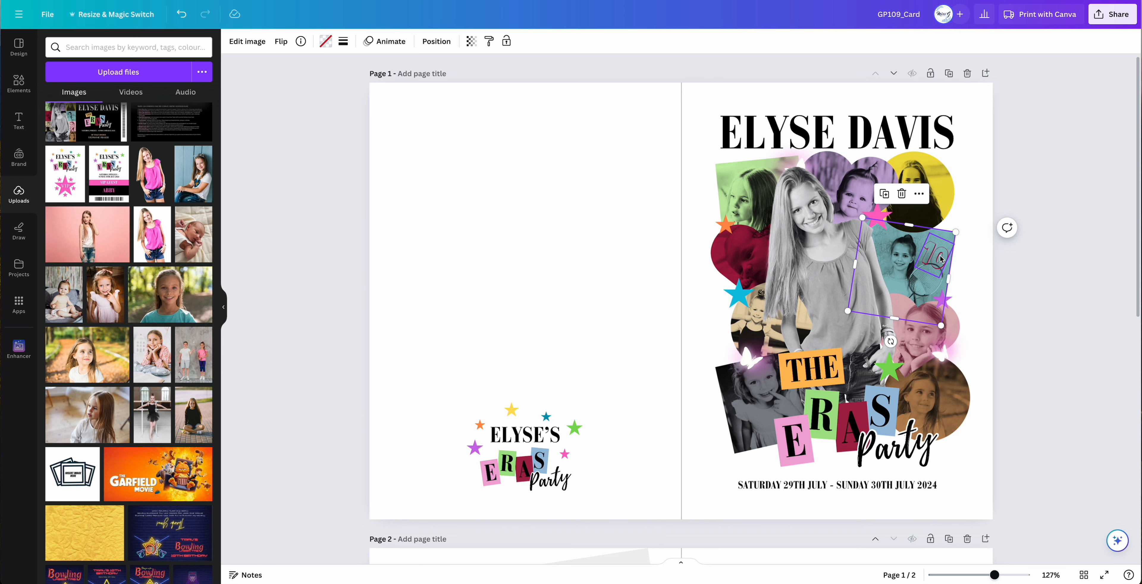
Enlarge the photo inside the dark grey square frame and move it down so the girl's face fills the frame
double_click(739, 403)
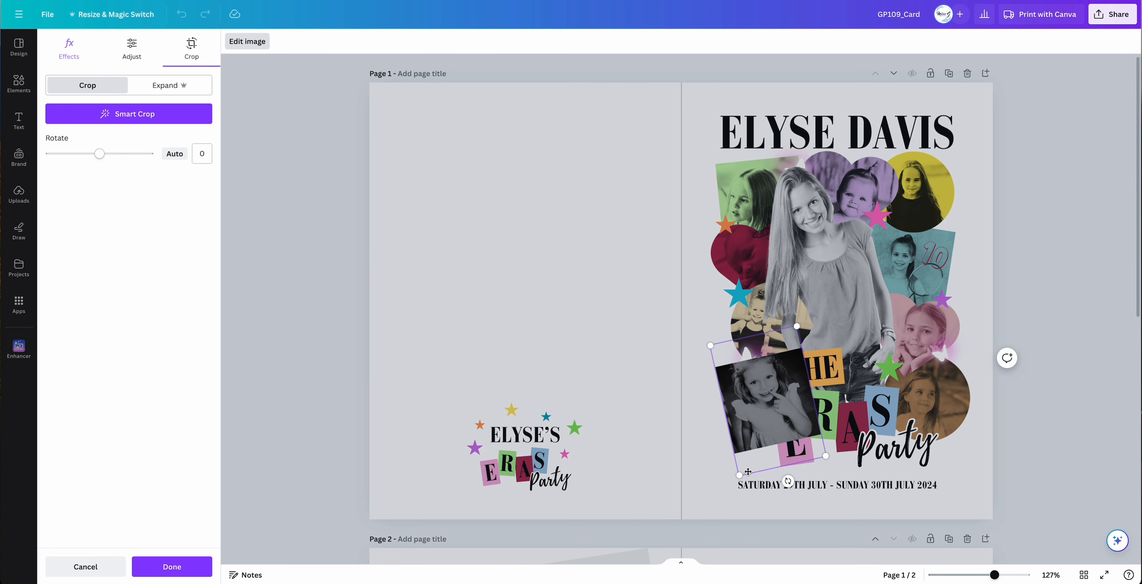
drag(740, 475, 726, 511)
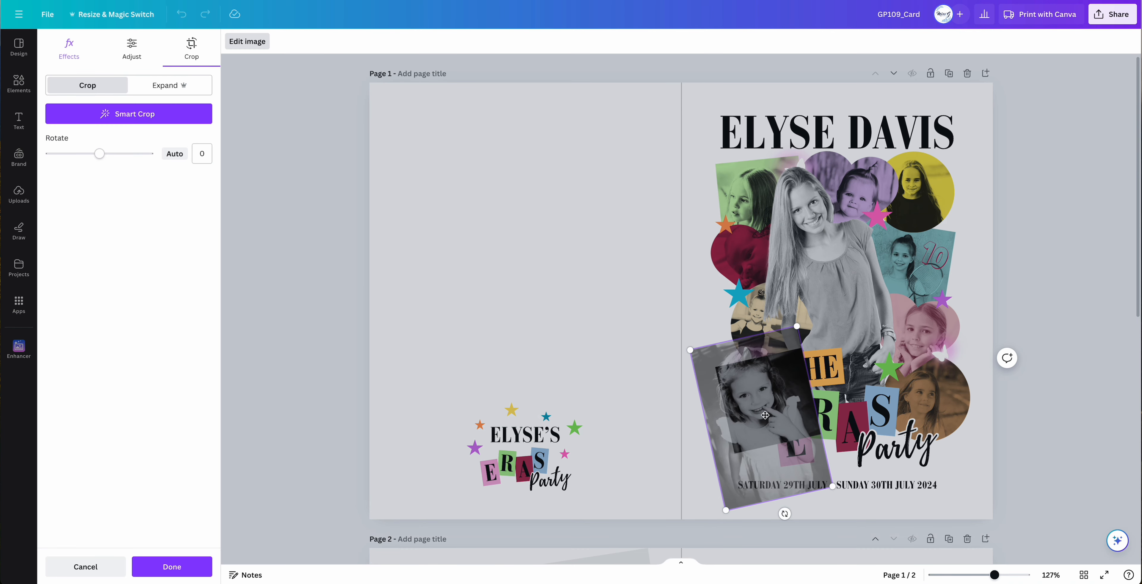
drag(765, 415, 773, 433)
click(1037, 417)
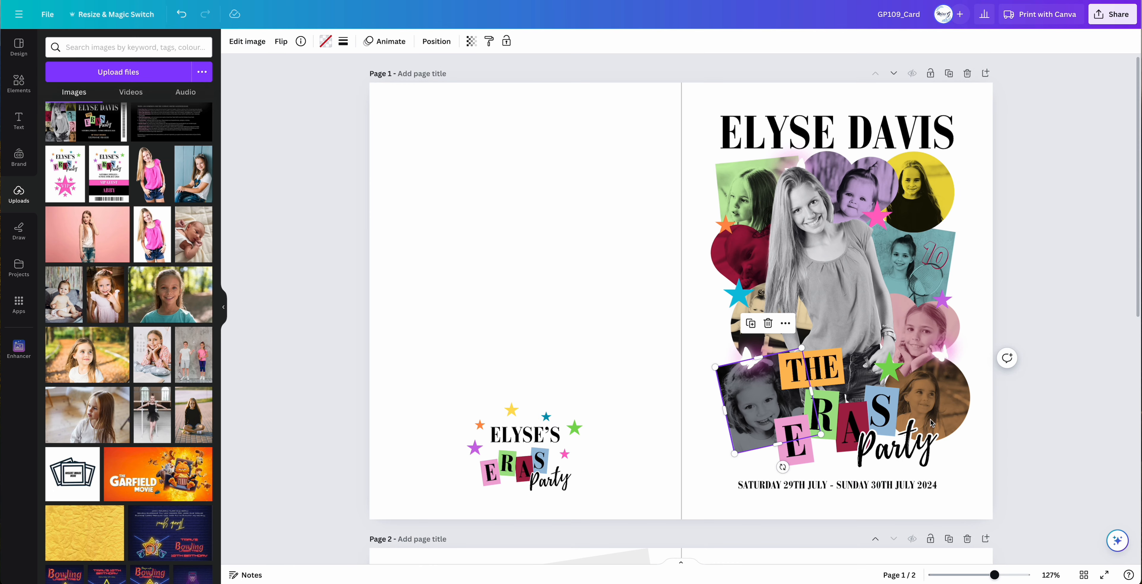
Slightly enlarge the long-haired girl's photo inside the brown circle frame
double_click(958, 396)
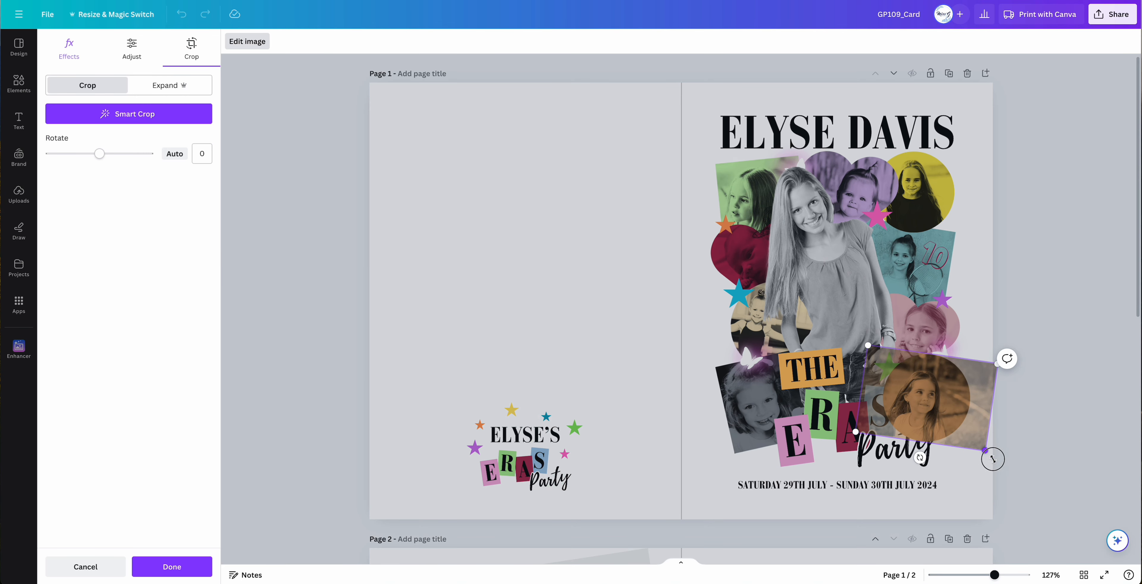
drag(993, 458, 1032, 455)
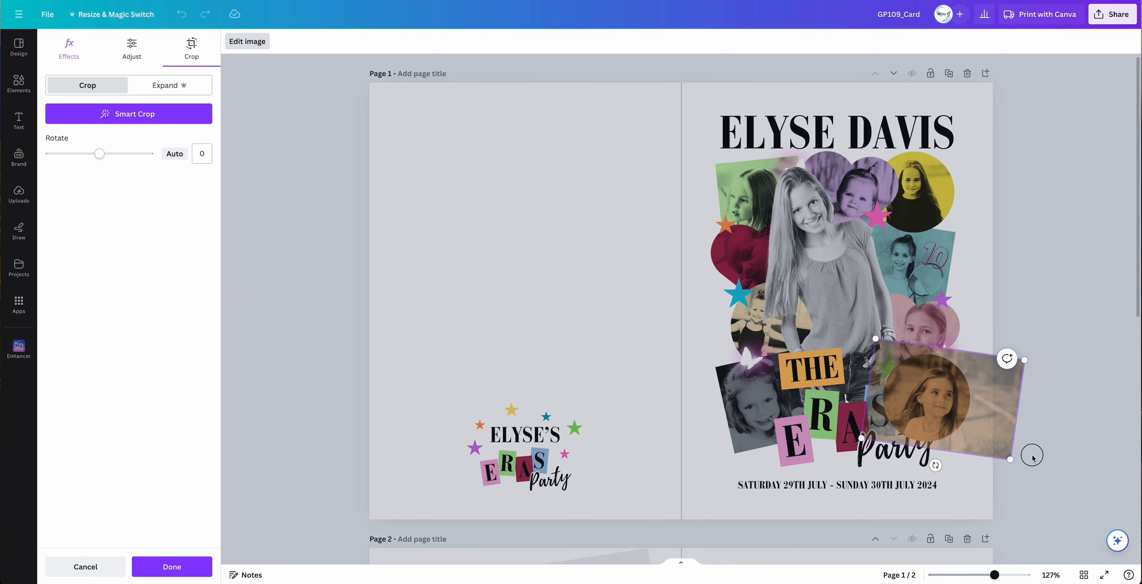
click(1007, 448)
Fill the silhouette frame on page 2 with the pink-top girl's cut-out photo and move it down so her whole head shows
scroll(999, 448, down, 8)
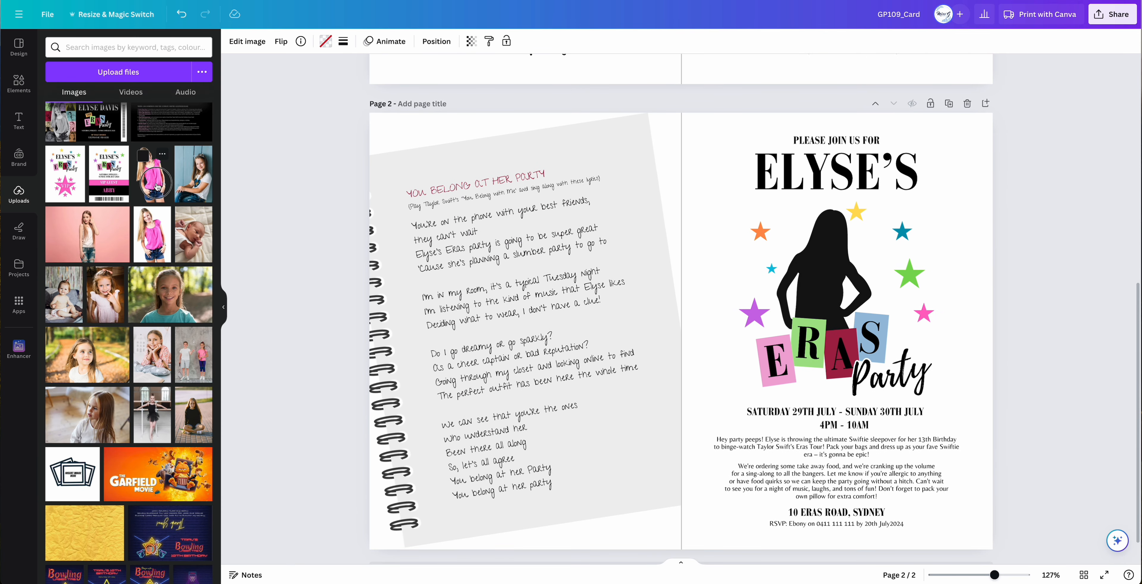
drag(157, 186, 826, 261)
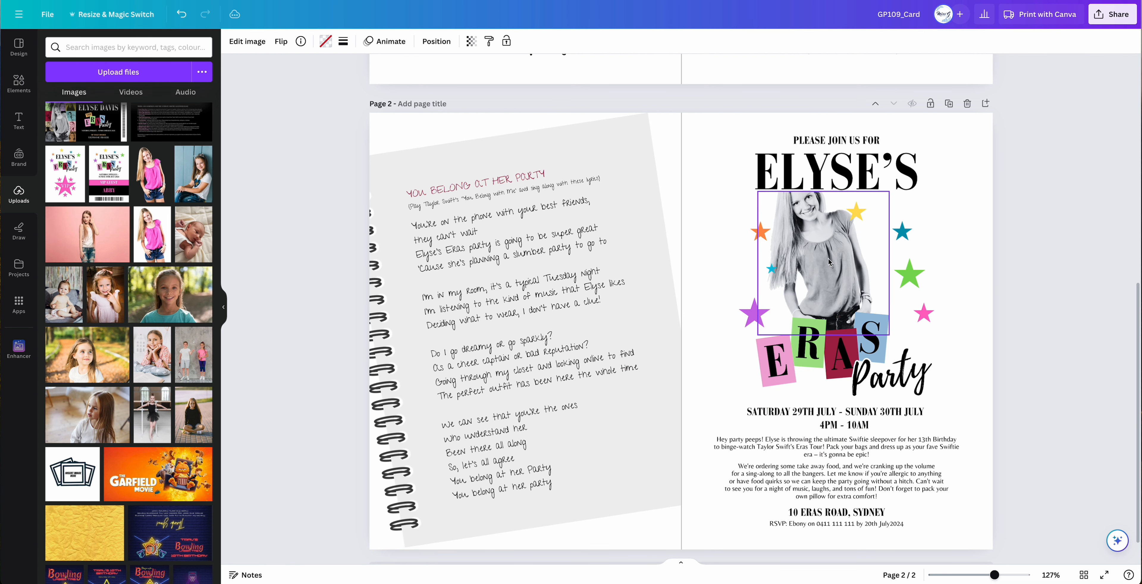
double_click(829, 262)
drag(830, 260, 833, 297)
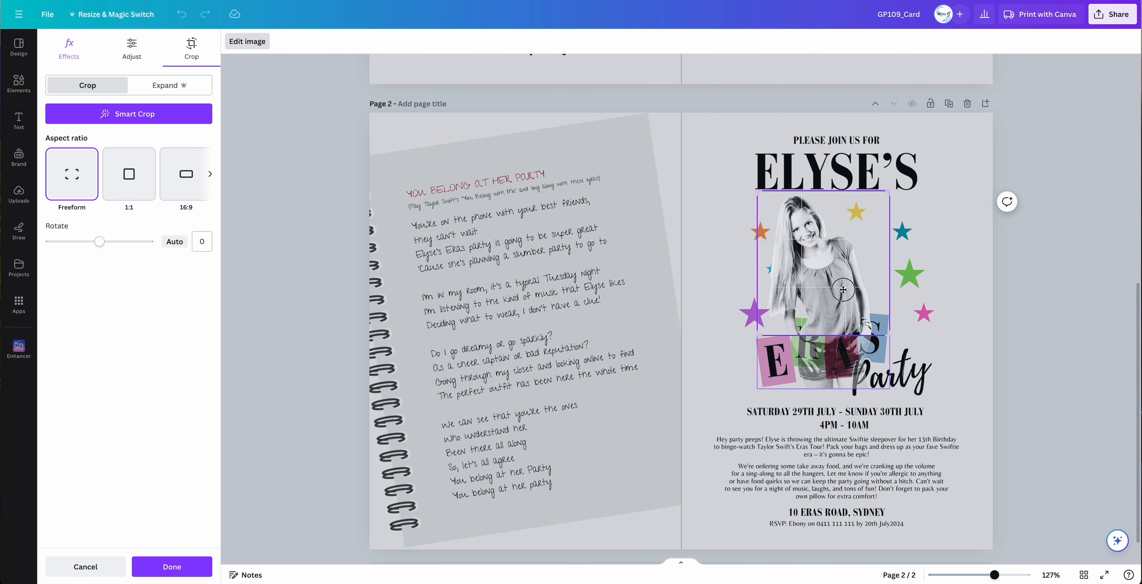
click(1033, 352)
drag(818, 296, 829, 291)
click(1029, 317)
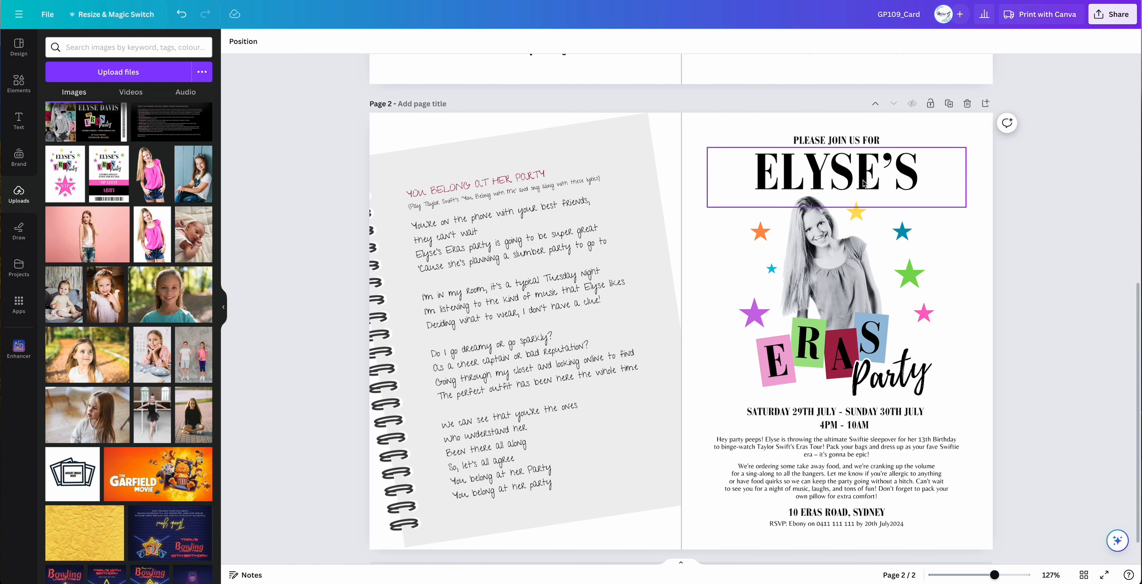
Review the finished cover on page 1 and the inside invitation on page 2
scroll(838, 178, up, 8)
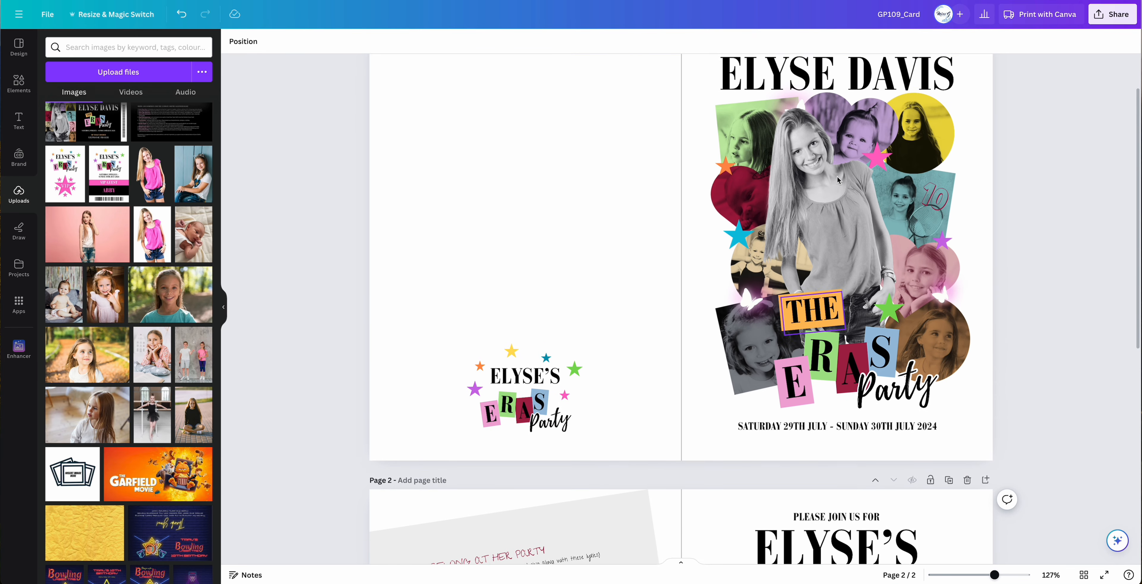
scroll(837, 179, up, 1)
scroll(683, 389, down, 2)
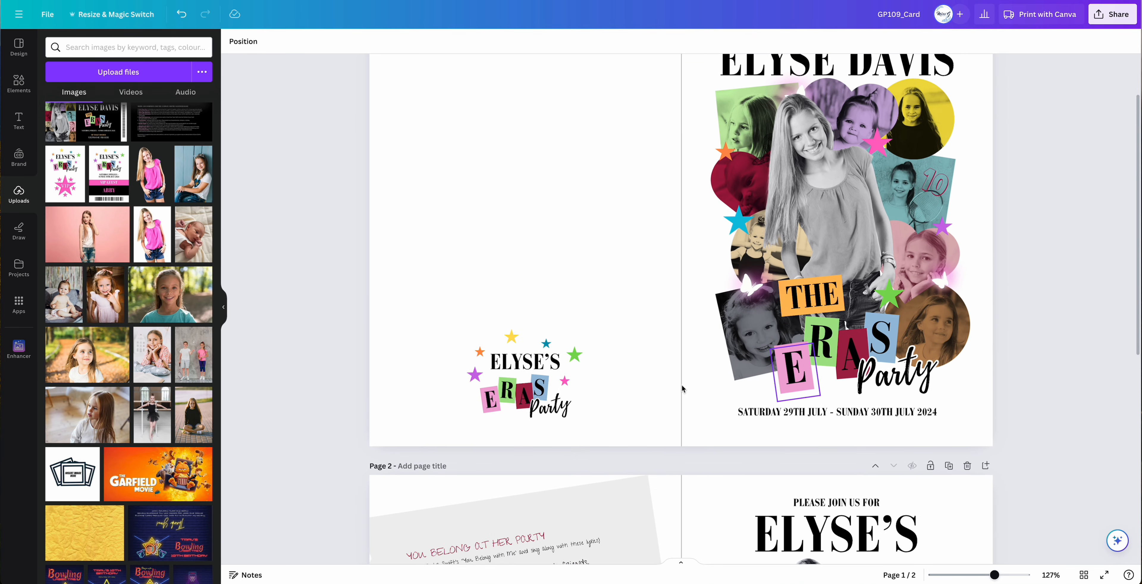
scroll(836, 375, down, 2)
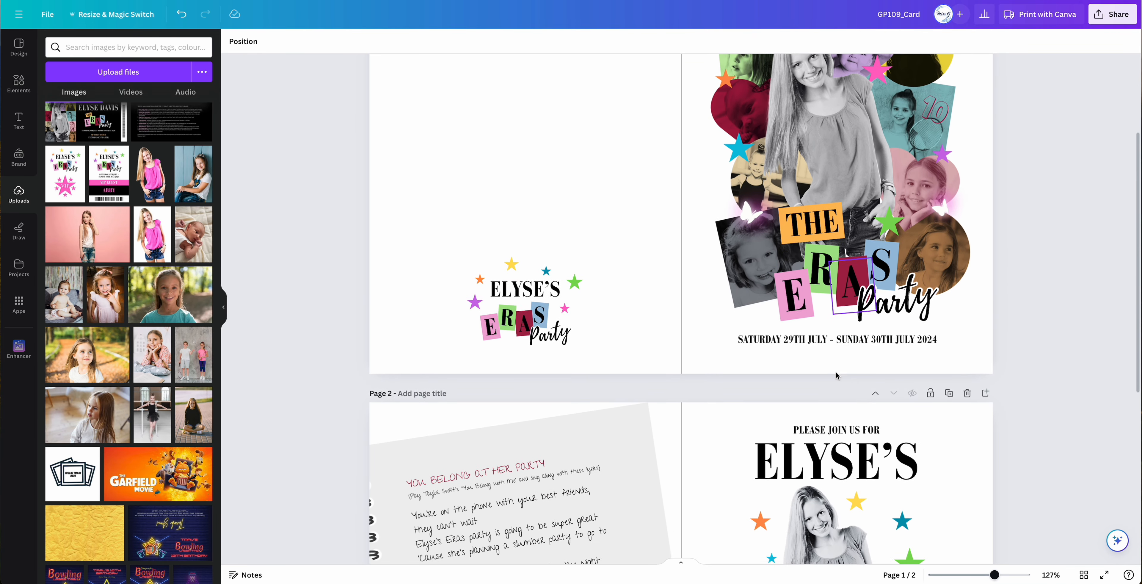
scroll(835, 375, down, 9)
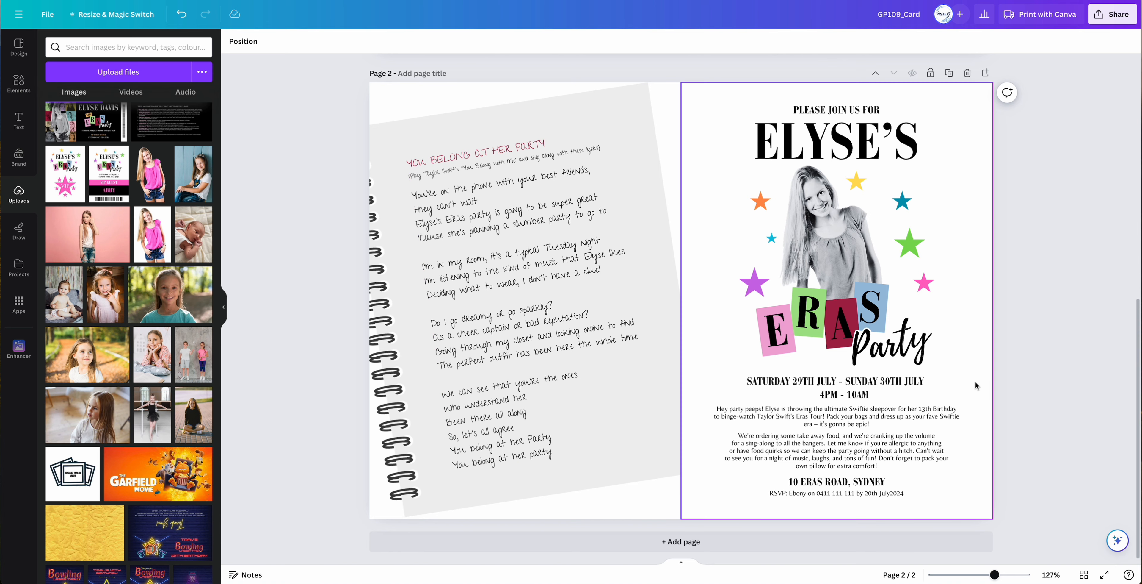
scroll(1023, 357, up, 10)
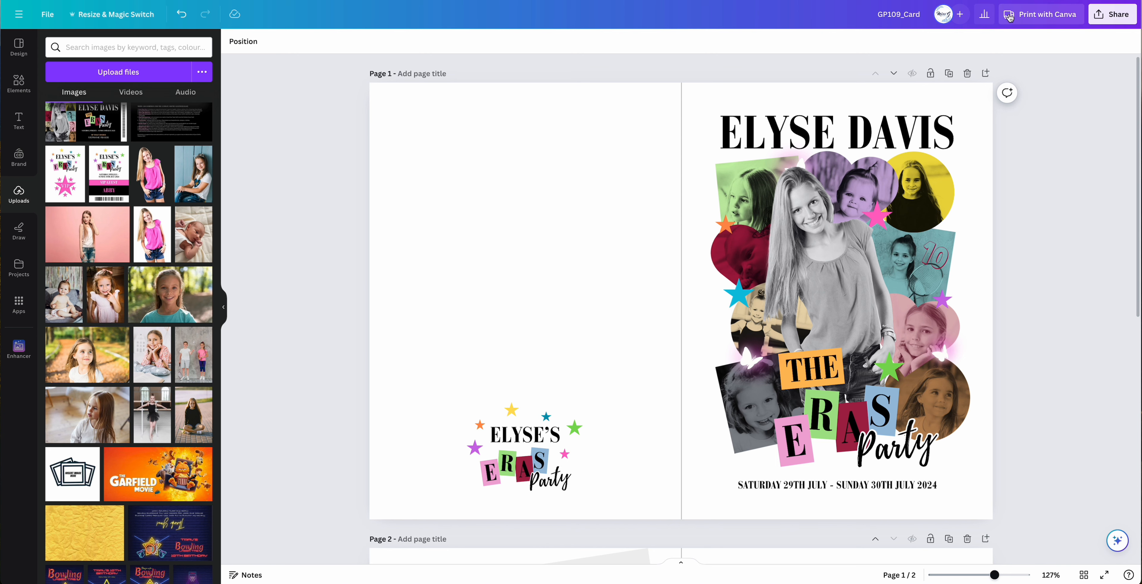
Open the folded-card print order and check the paper type and quantity choices, keeping Premium paper and 50 Folded Cards
click(1051, 16)
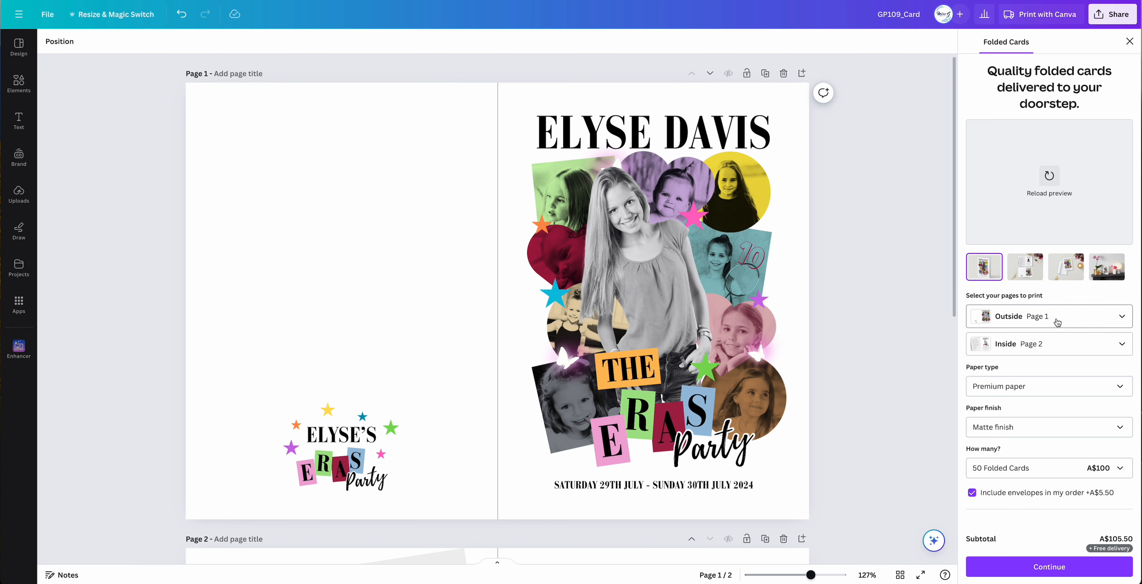
click(1020, 389)
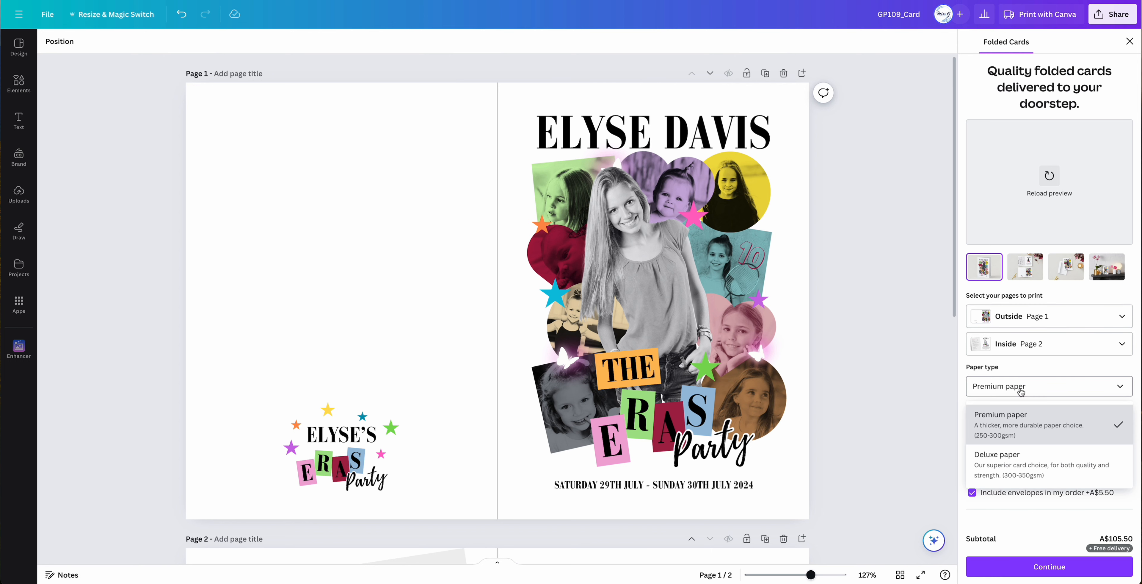
click(1017, 436)
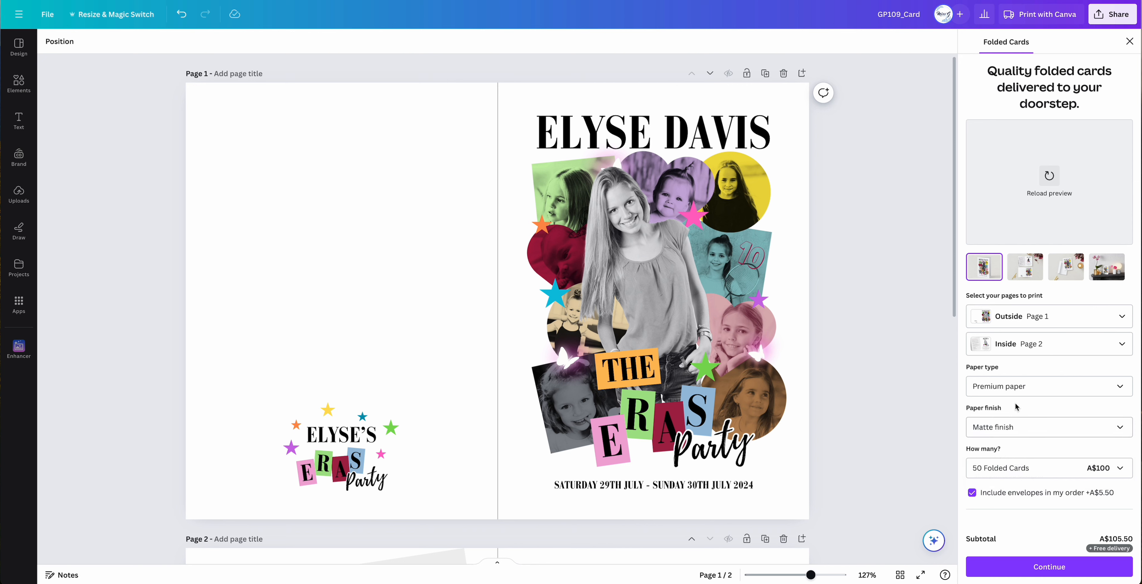
click(1071, 475)
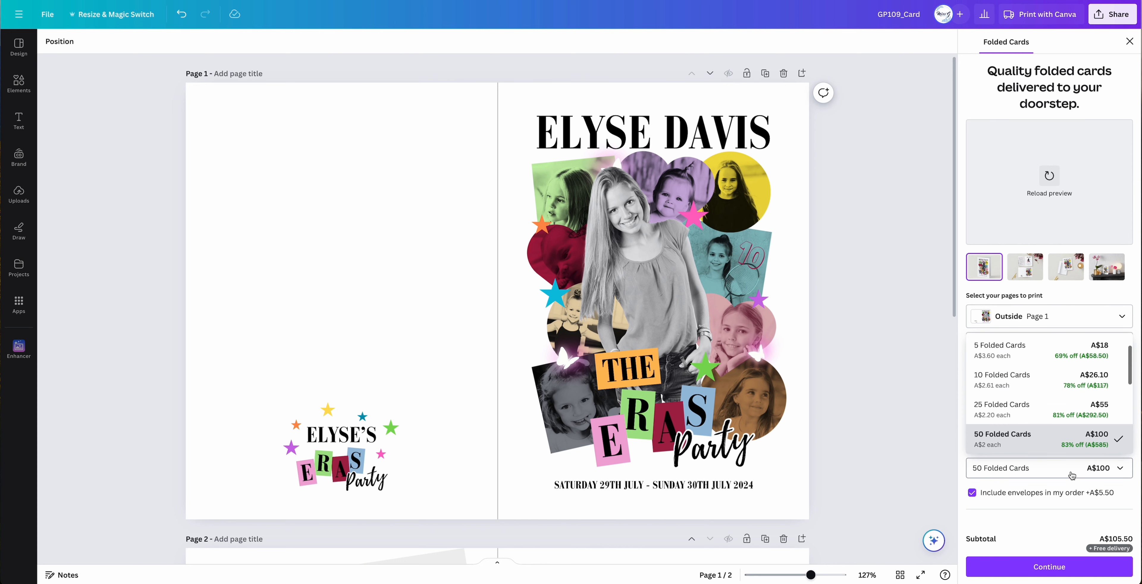
click(1052, 476)
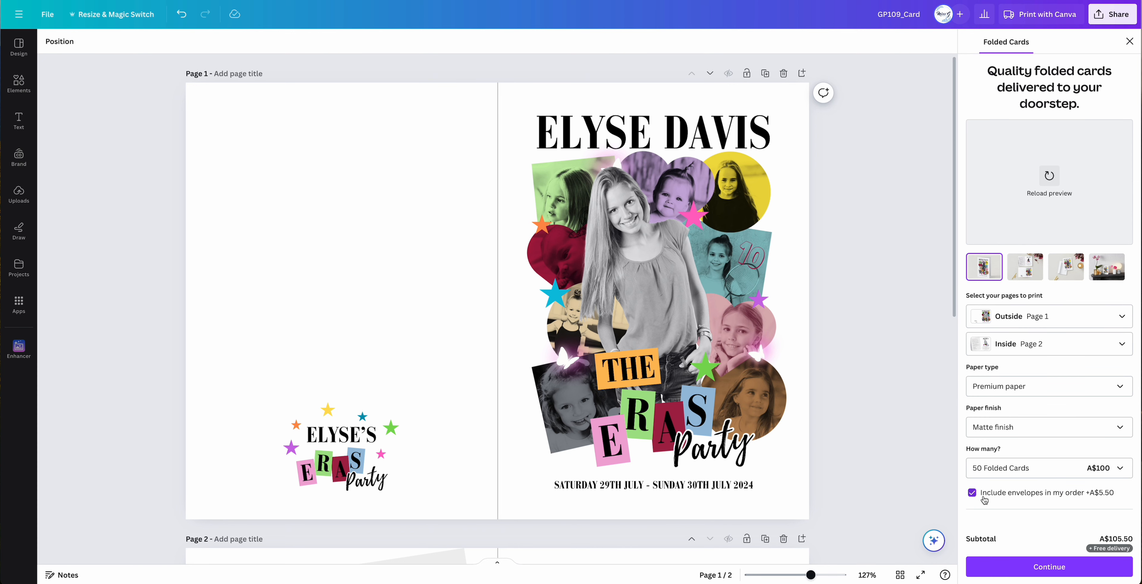
Continue to the print-readiness checks and inspect the edge adjustment suggested for page 2
click(1050, 570)
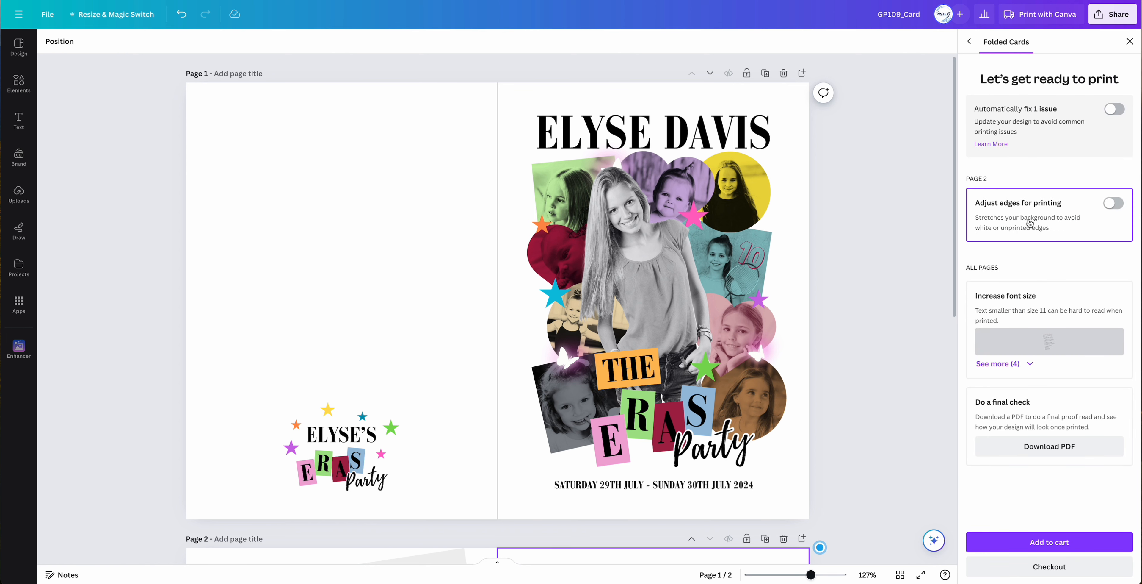
click(1020, 218)
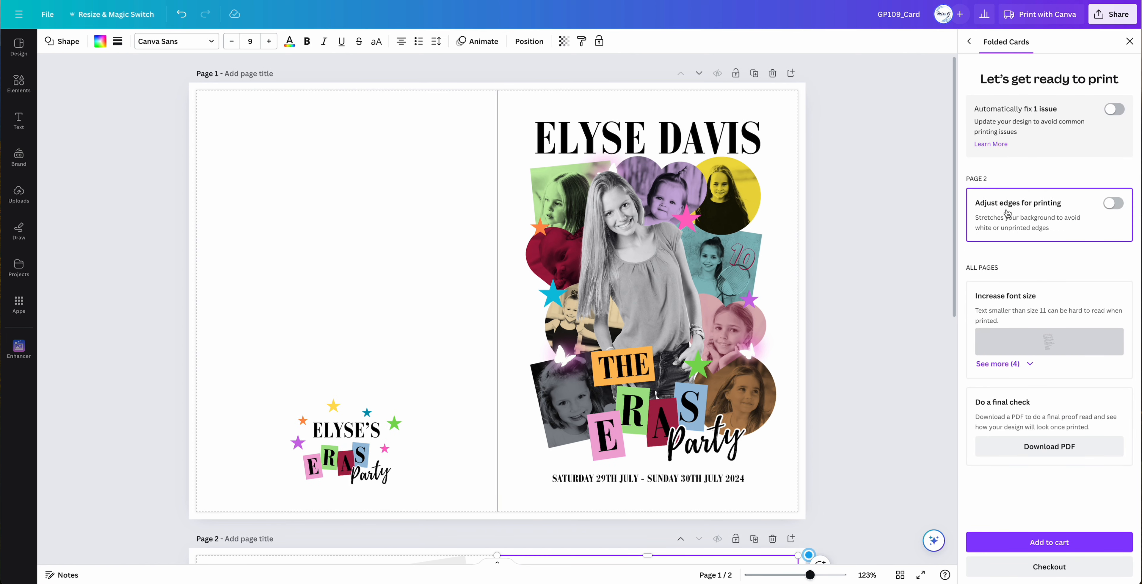
scroll(741, 329, down, 5)
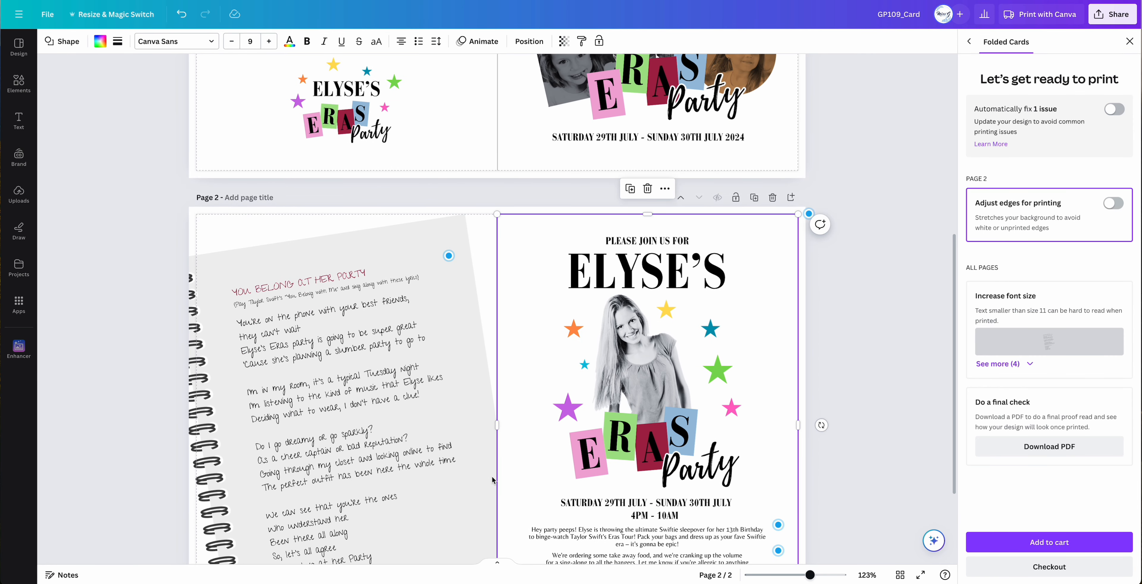
scroll(519, 476, down, 3)
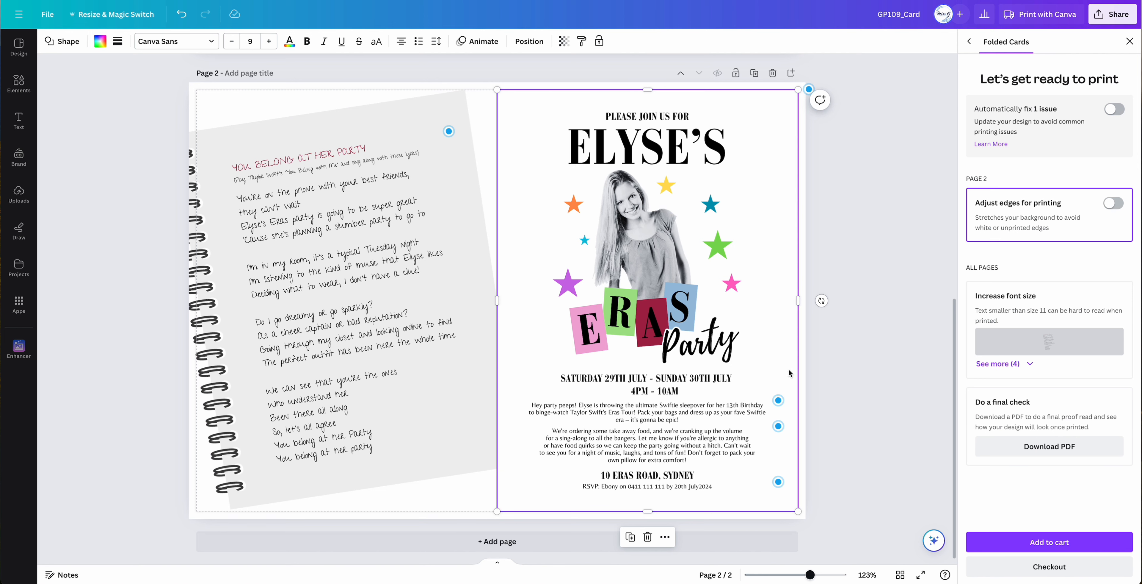
scroll(802, 367, up, 1)
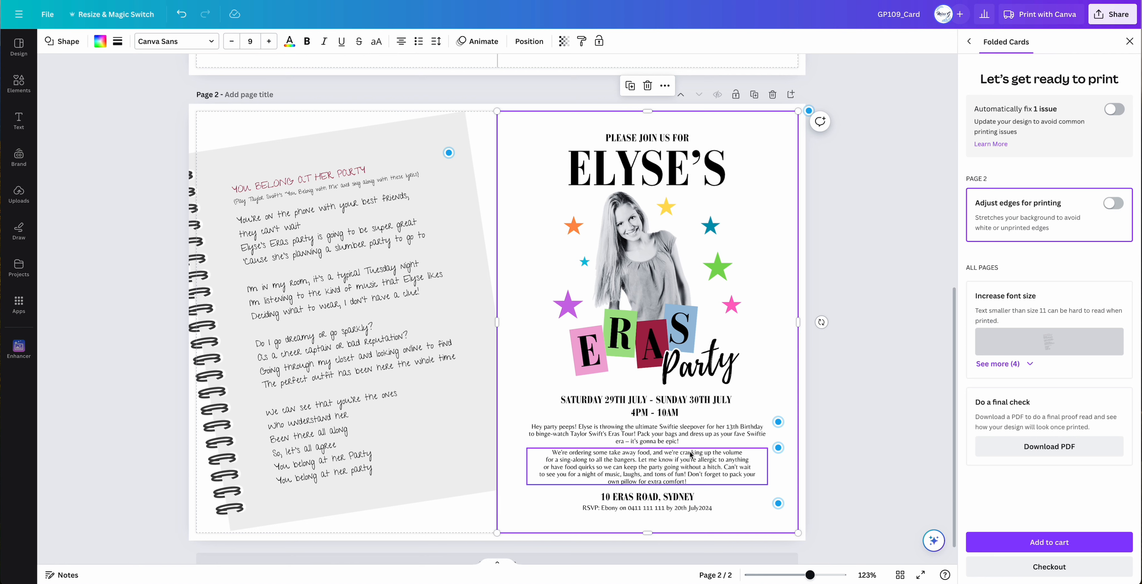
Inspect the page 2 text flagged for a larger font size, expand the full list, and close the print order
click(668, 434)
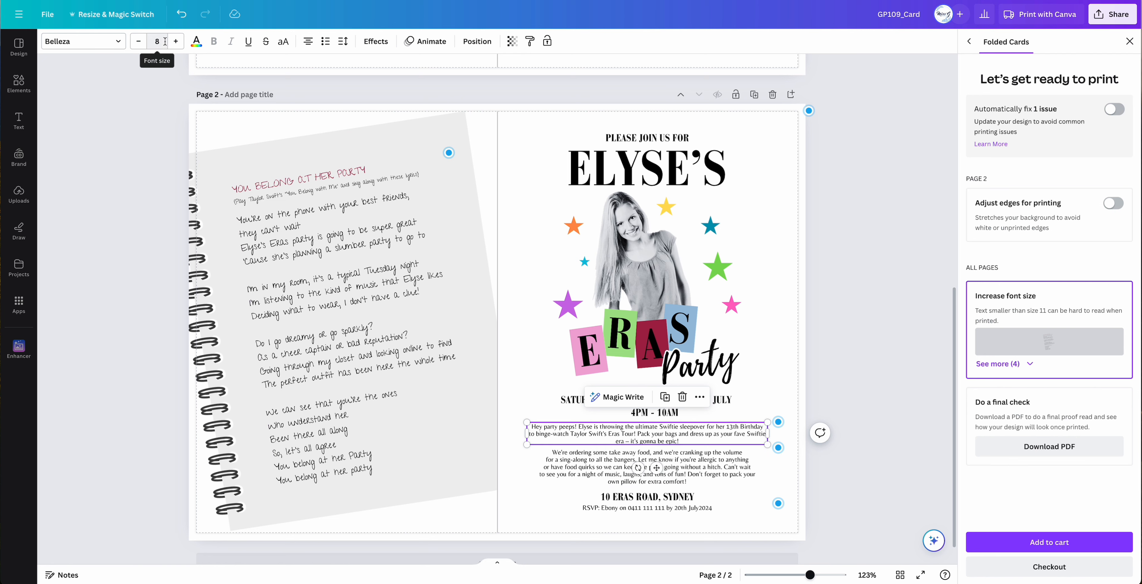
click(1018, 365)
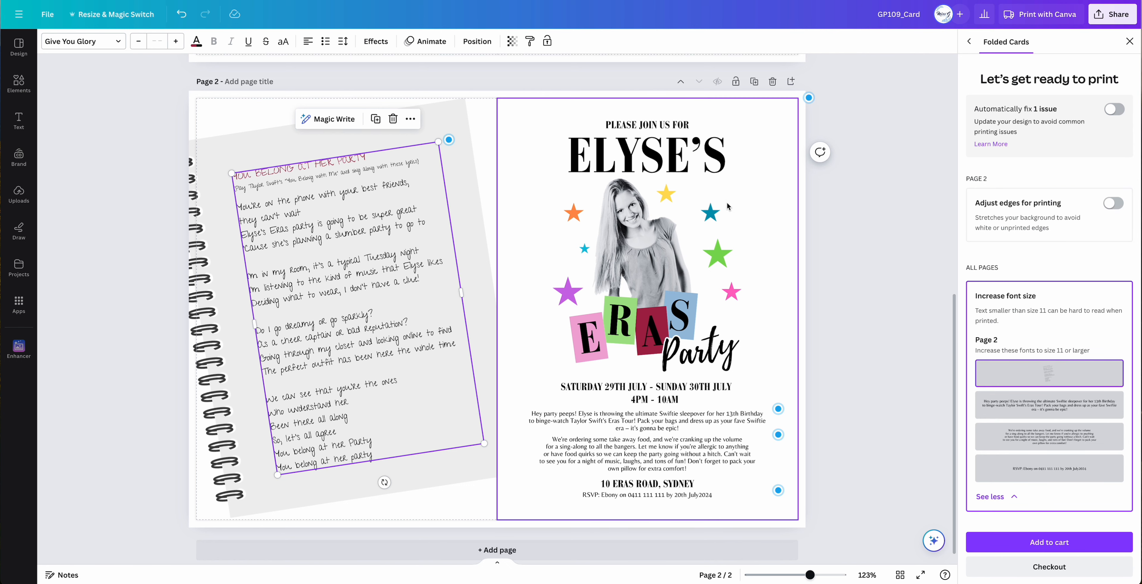
scroll(727, 206, up, 8)
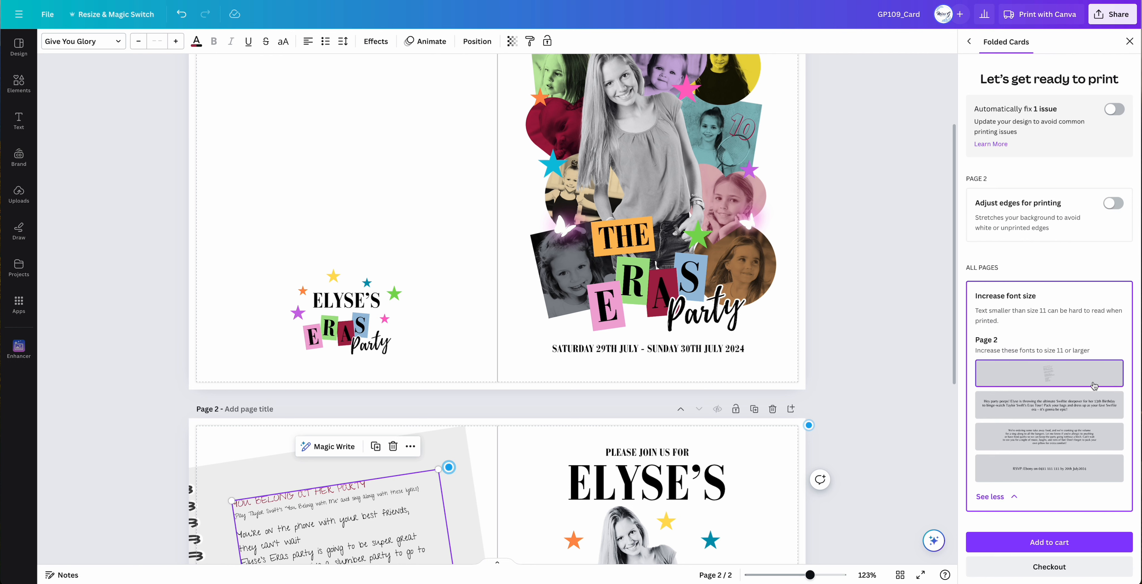
scroll(756, 284, up, 3)
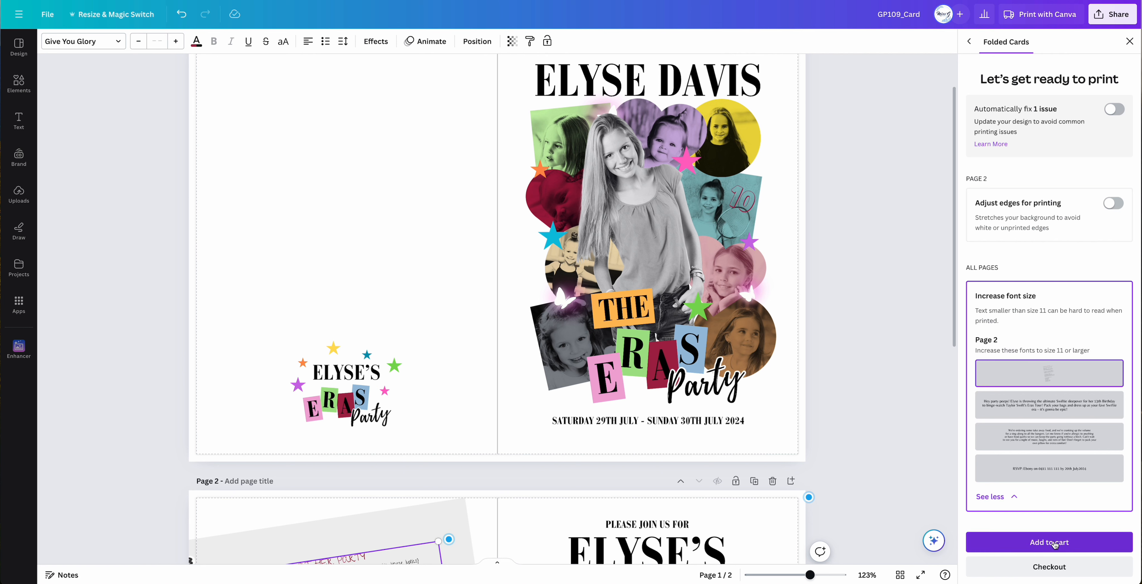
click(1130, 42)
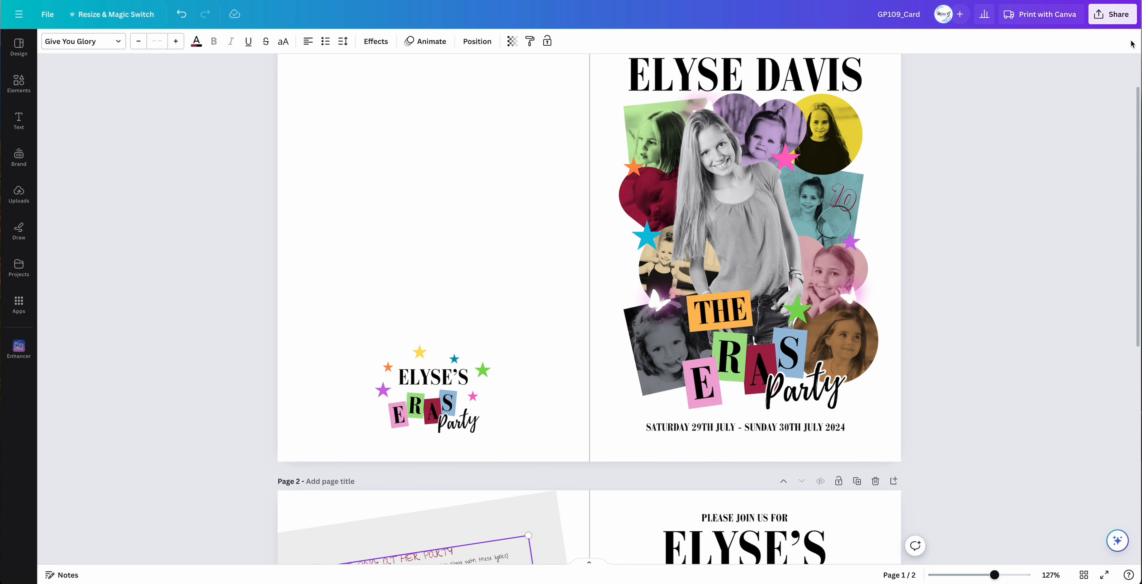
Set up the card's download as PDF Print with crop marks and bleed included
click(1113, 18)
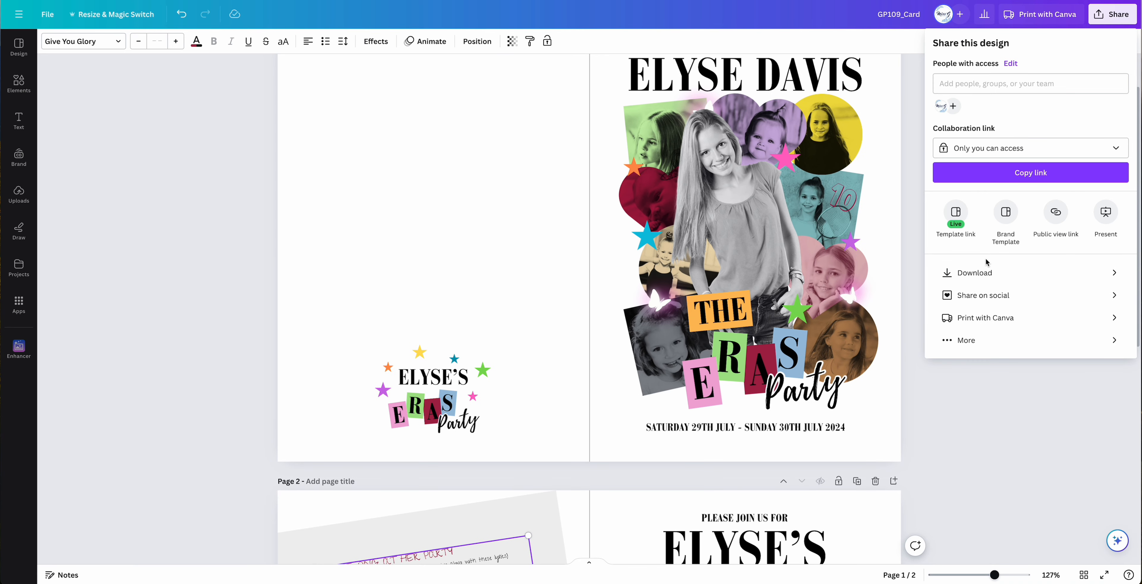
click(980, 271)
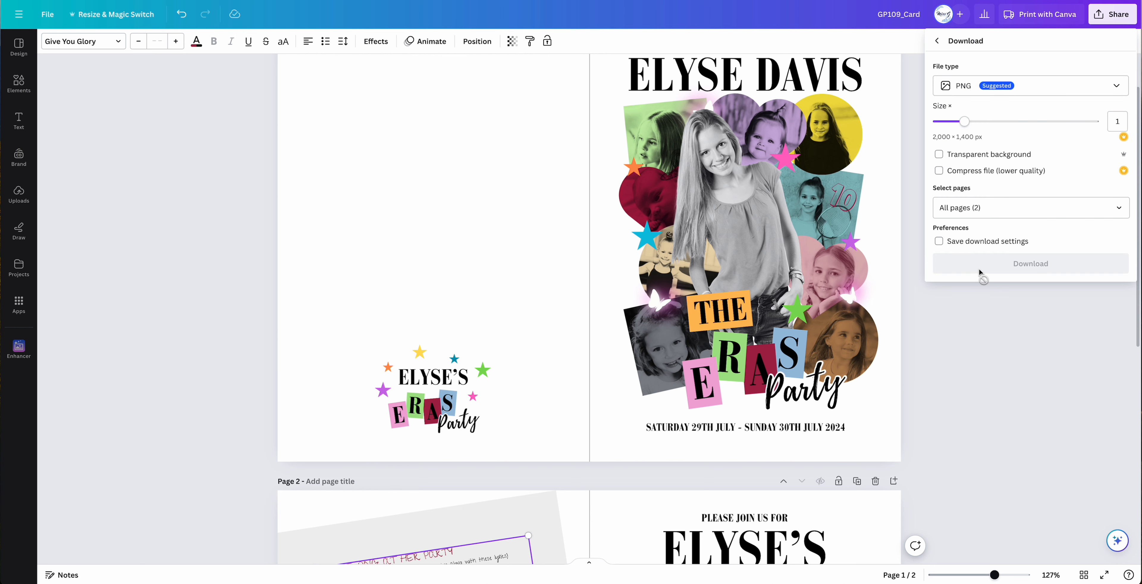
click(962, 91)
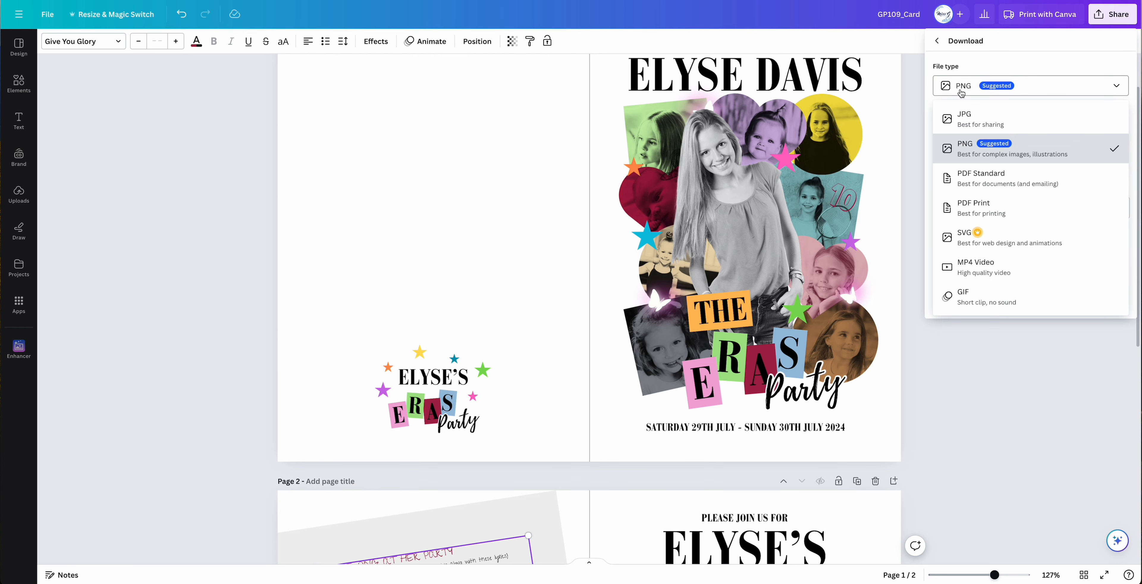
click(982, 211)
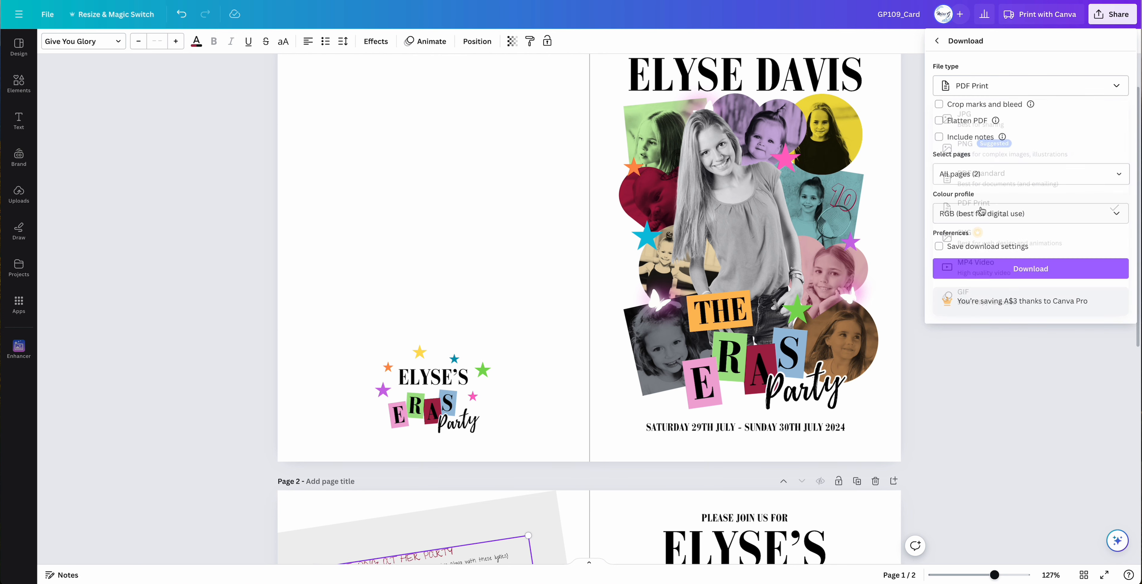
click(939, 105)
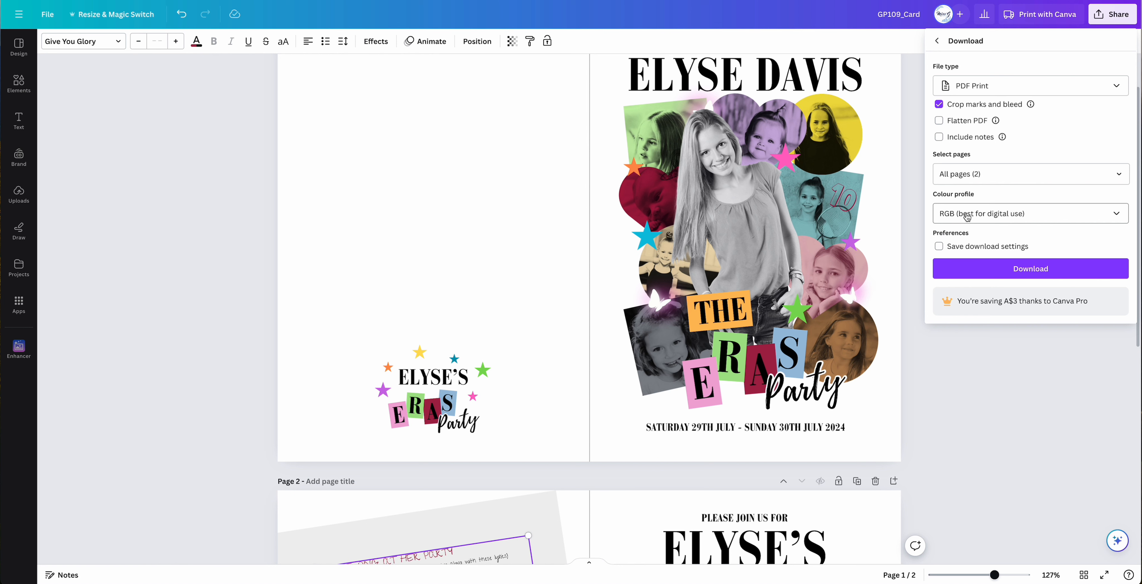
Check the colour profile choices, keep RGB (best for digital use), and download all pages of the card
click(991, 216)
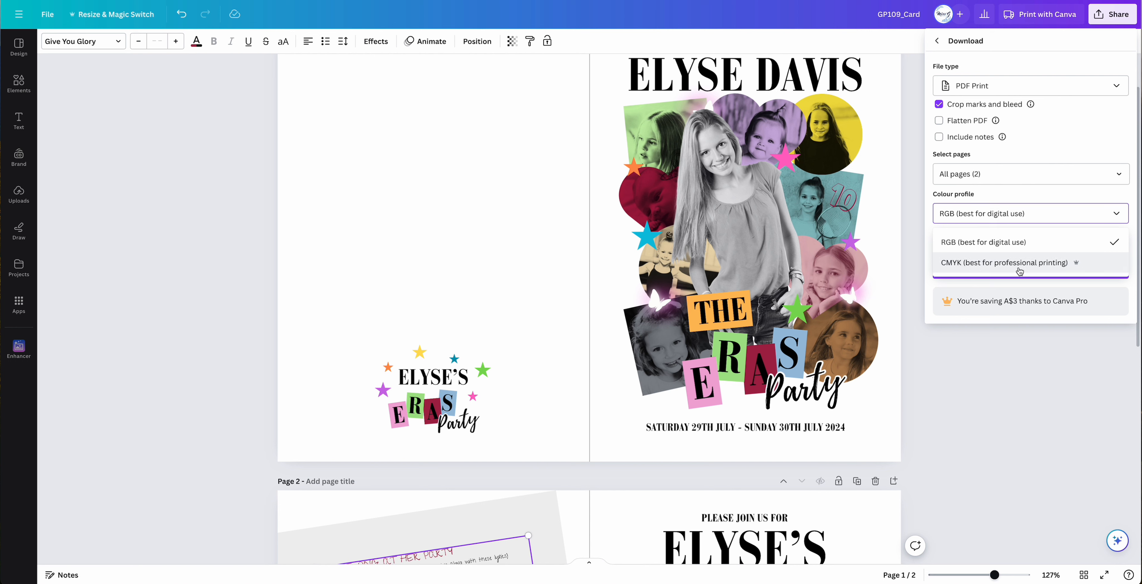
click(1020, 214)
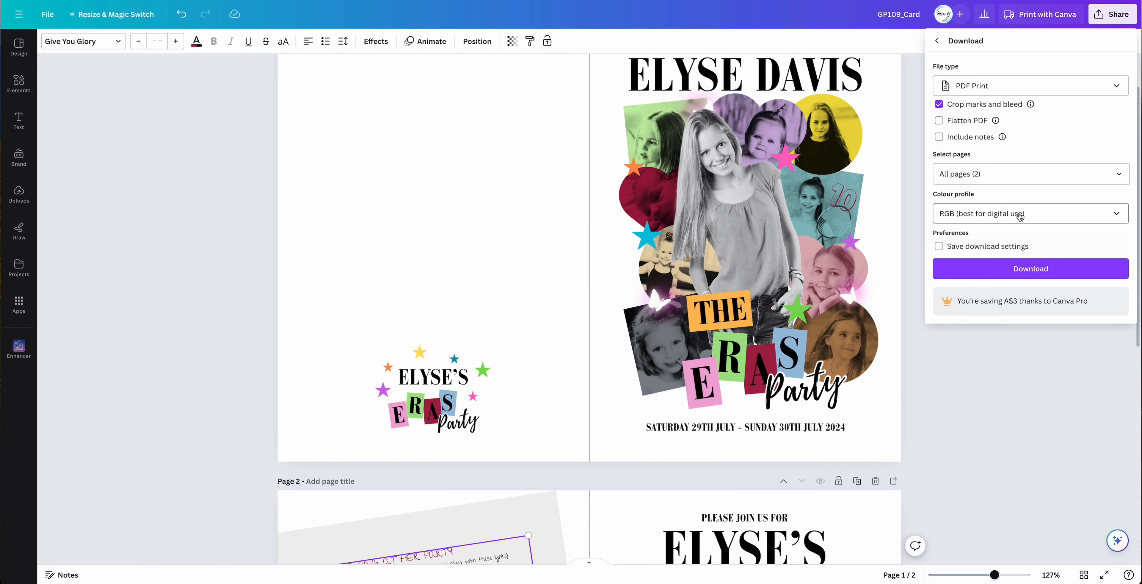
click(1027, 271)
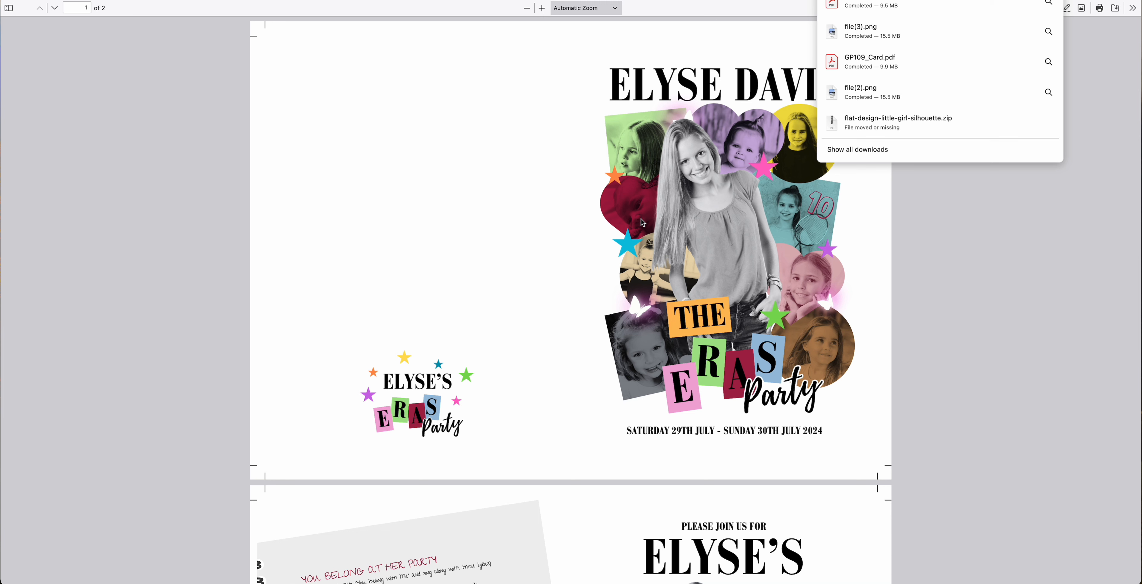
Review both pages of the downloaded PDF with their crop marks and dismiss the downloads list
scroll(642, 221, down, 8)
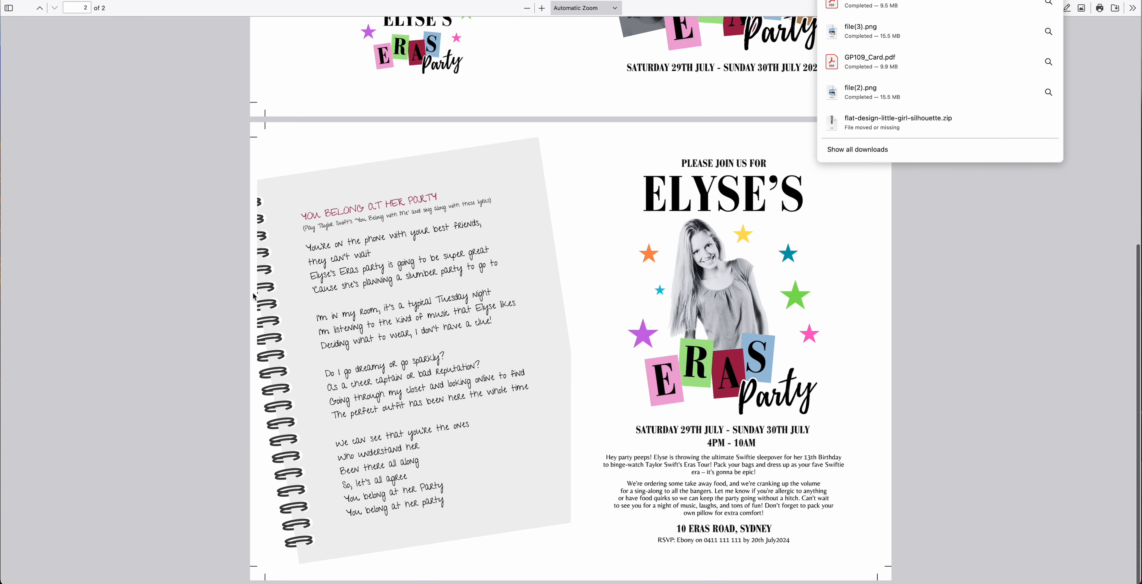
scroll(373, 377, up, 8)
scroll(373, 377, down, 1)
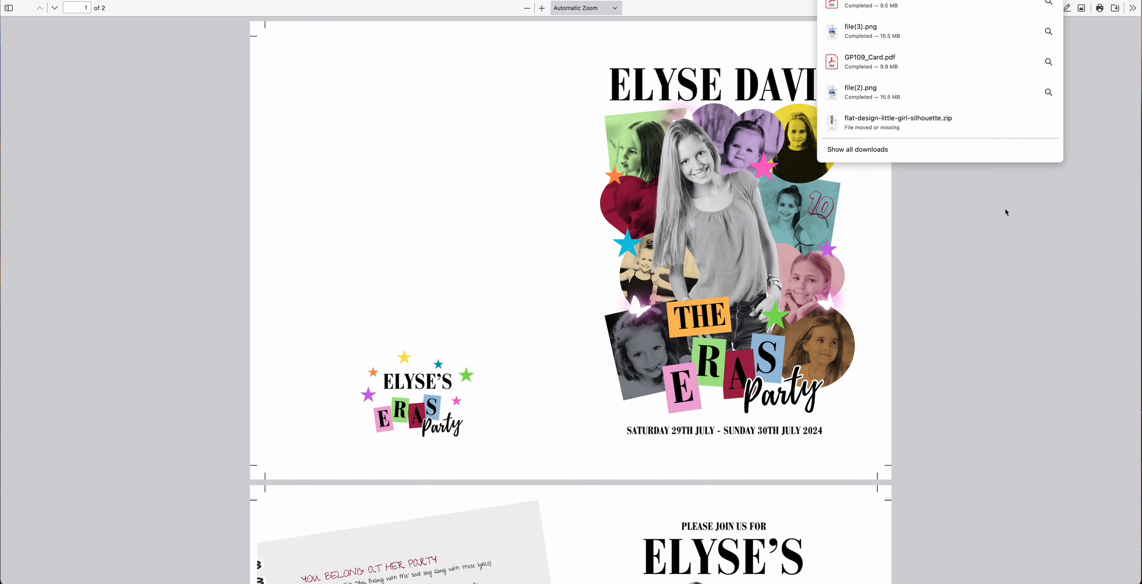
click(996, 215)
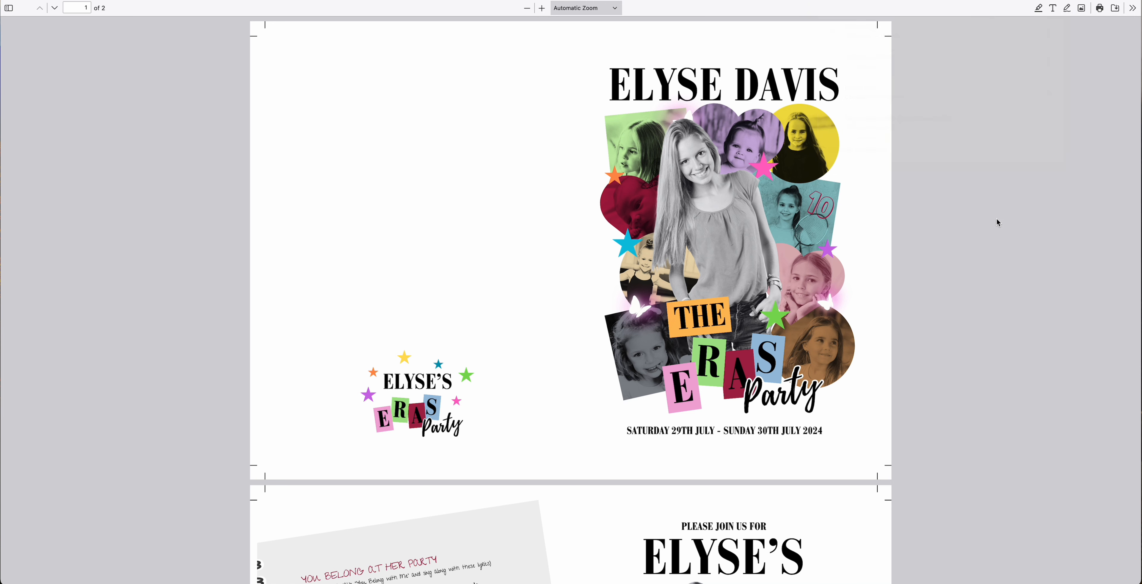